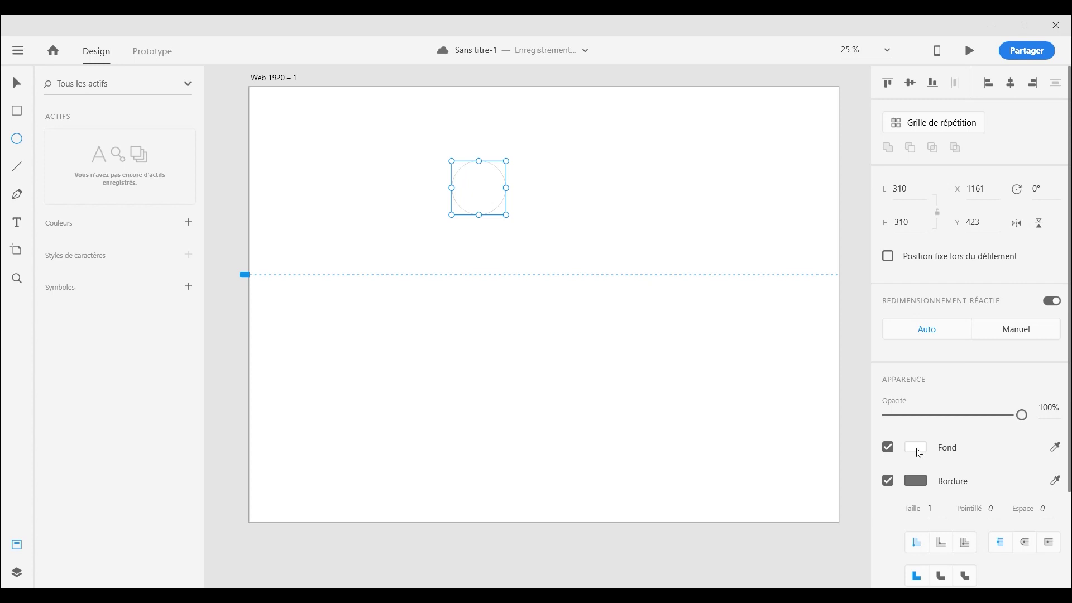
# - Fill the circle with solid colour #333333 and turn off its border
pyautogui.click(918, 451)
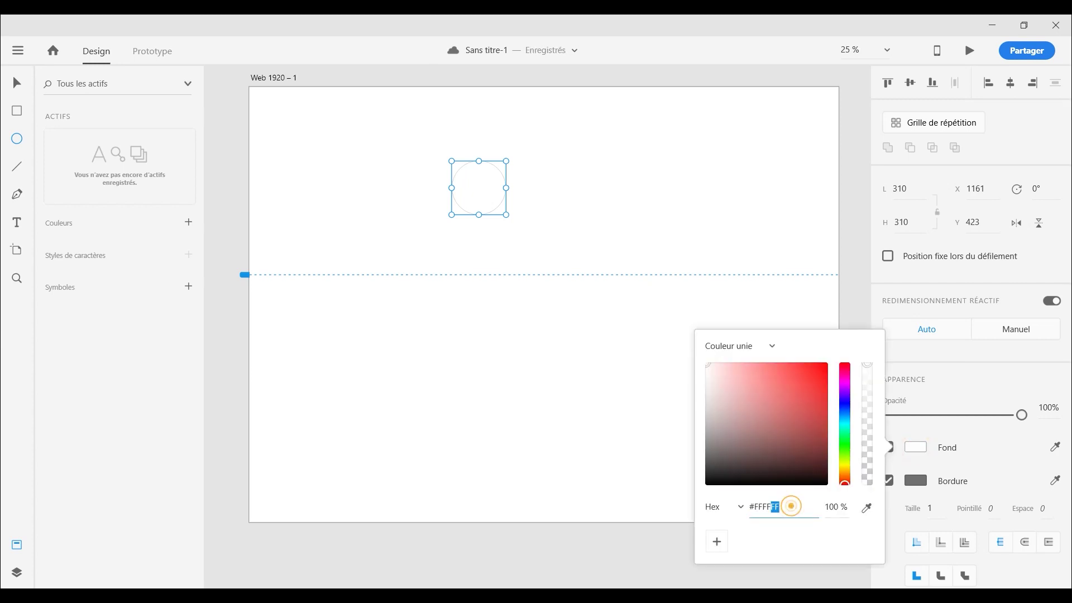
pyautogui.write('#333333')
pyautogui.click(15, 85)
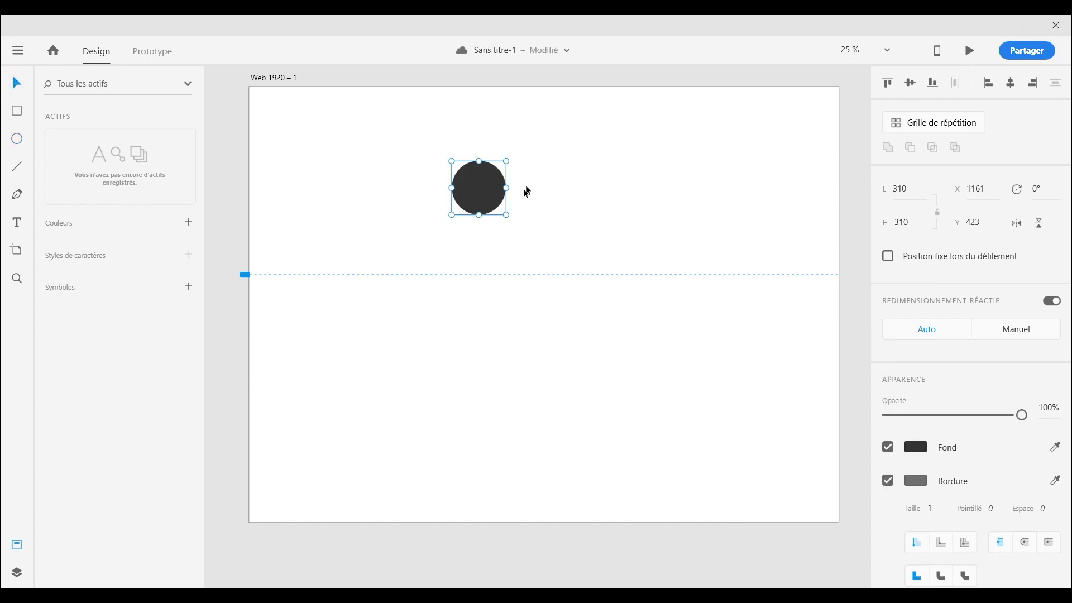
pyautogui.hotkey('ctrl', 's')
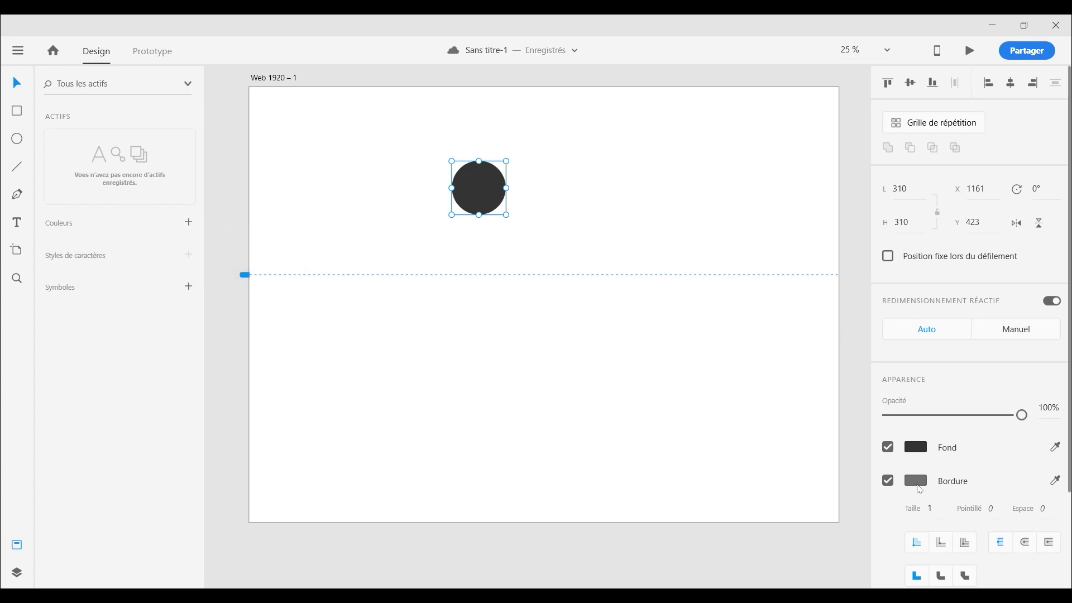
pyautogui.click(887, 480)
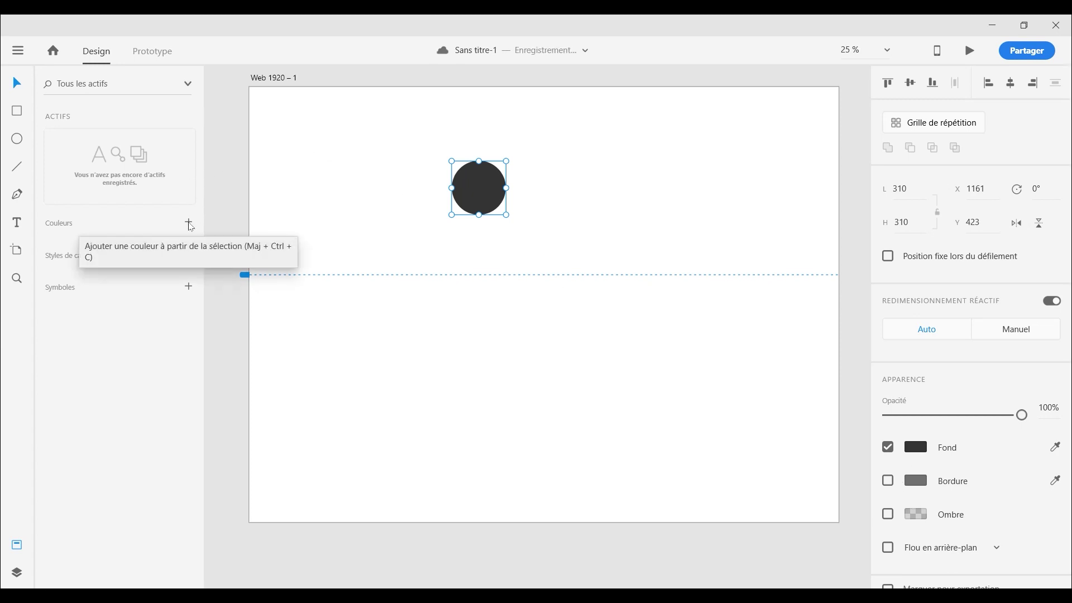
# - Save the circle's #333333 fill as a colour asset, deleting and re-adding it once
pyautogui.click(189, 223)
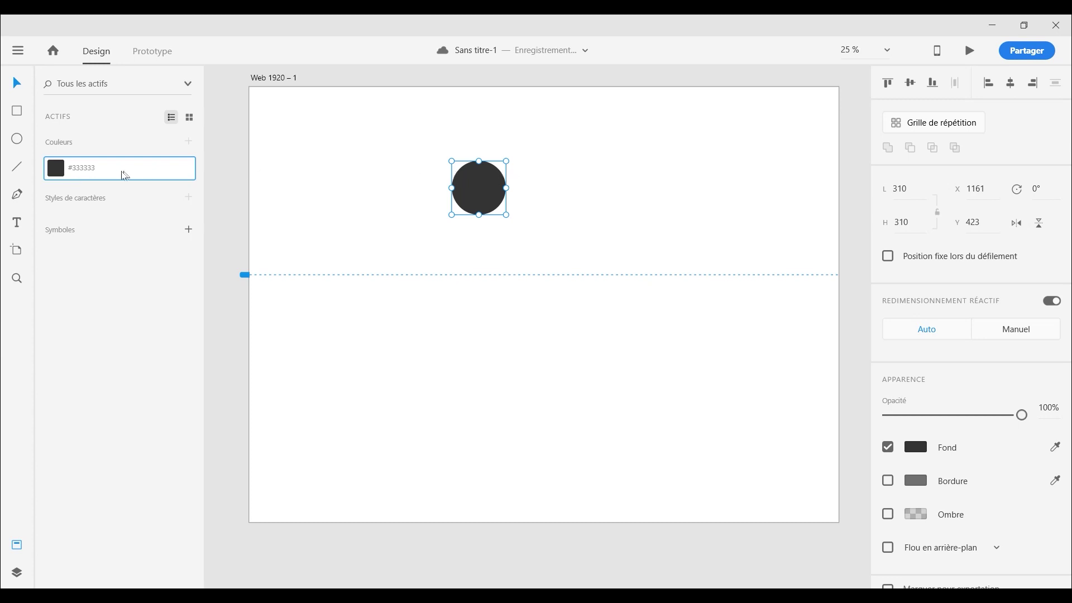
pyautogui.rightClick(106, 174)
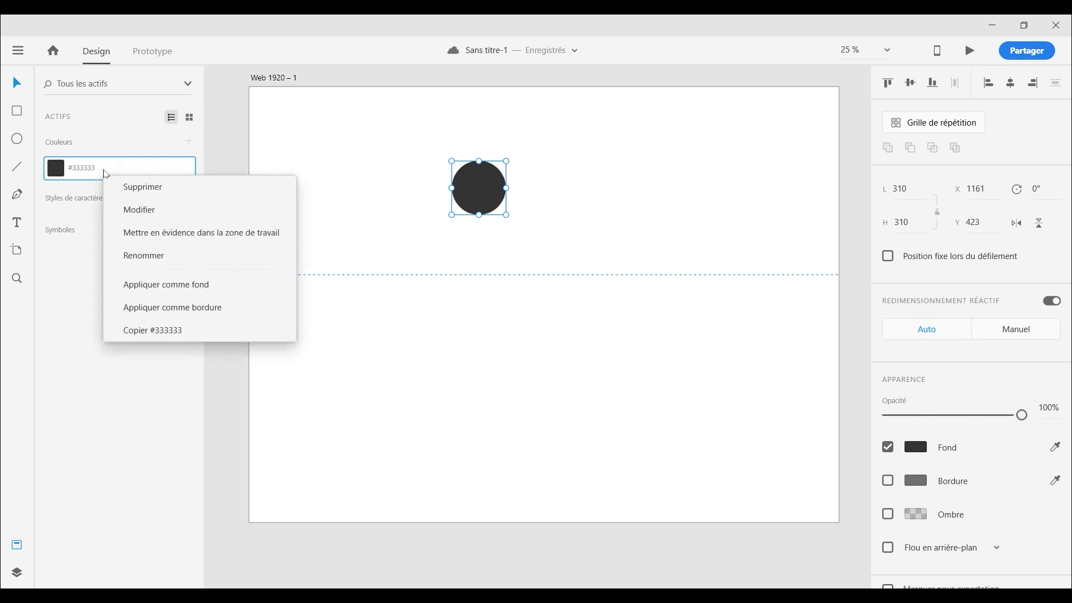
pyautogui.click(216, 187)
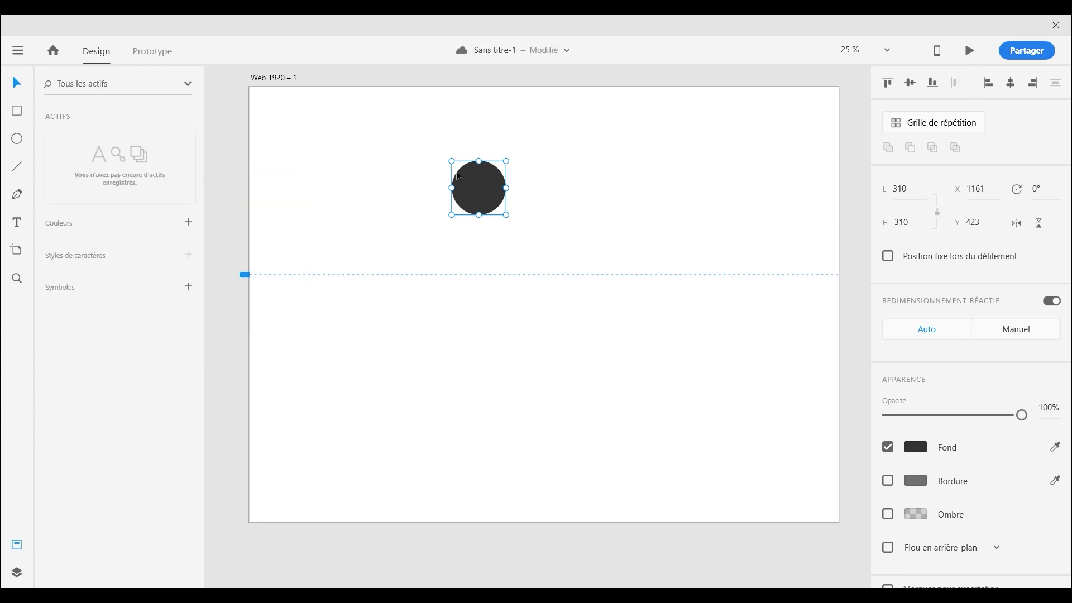
pyautogui.click(188, 224)
# - Edit the saved dark grey colour asset to red #B43131 and restore it to #333333
pyautogui.rightClick(133, 173)
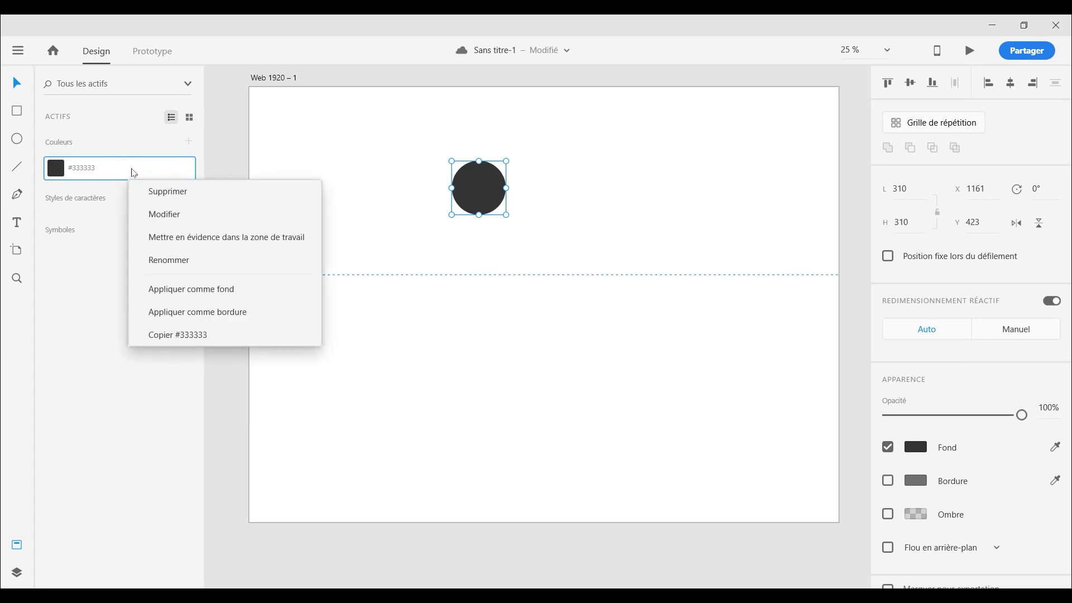
pyautogui.click(157, 216)
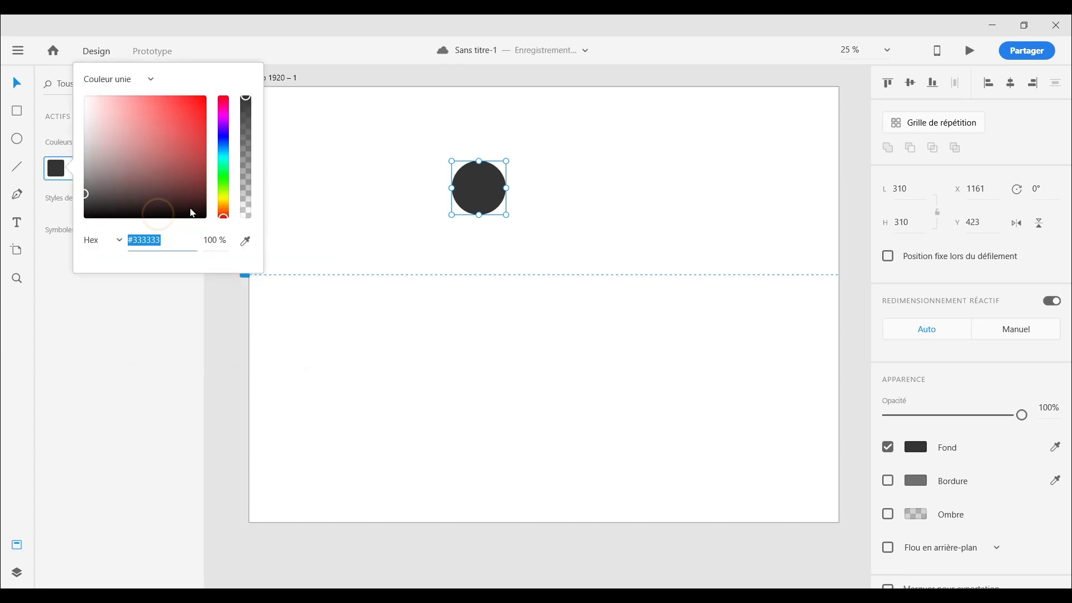
pyautogui.moveTo(179, 198)
pyautogui.mouseDown()
pyautogui.moveTo(87, 173)
pyautogui.moveTo(152, 126)
pyautogui.moveTo(172, 135)
pyautogui.mouseUp()
pyautogui.press('Escape')
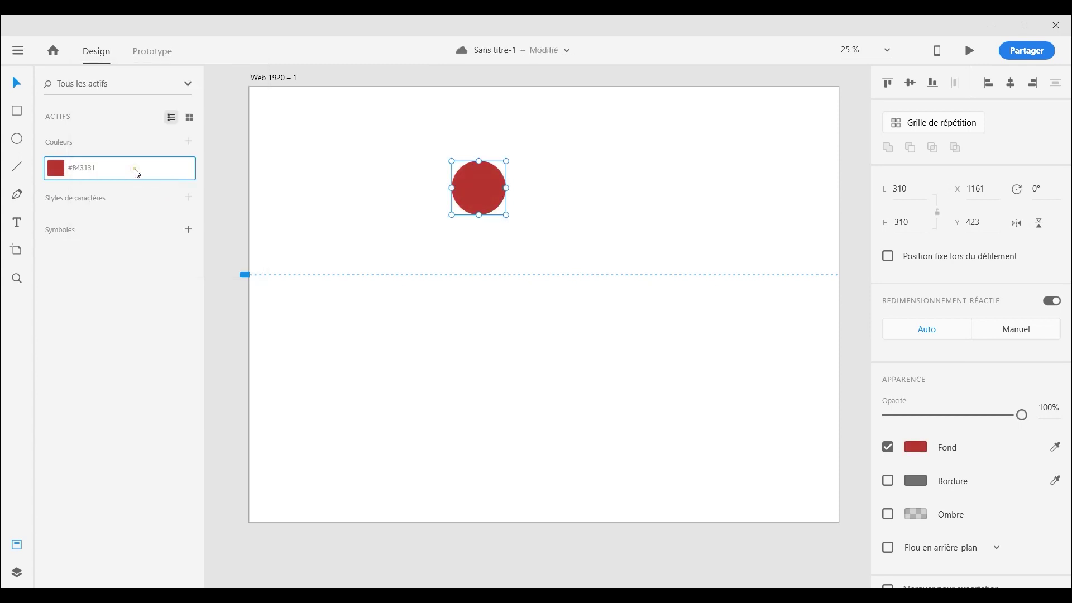
pyautogui.rightClick(101, 169)
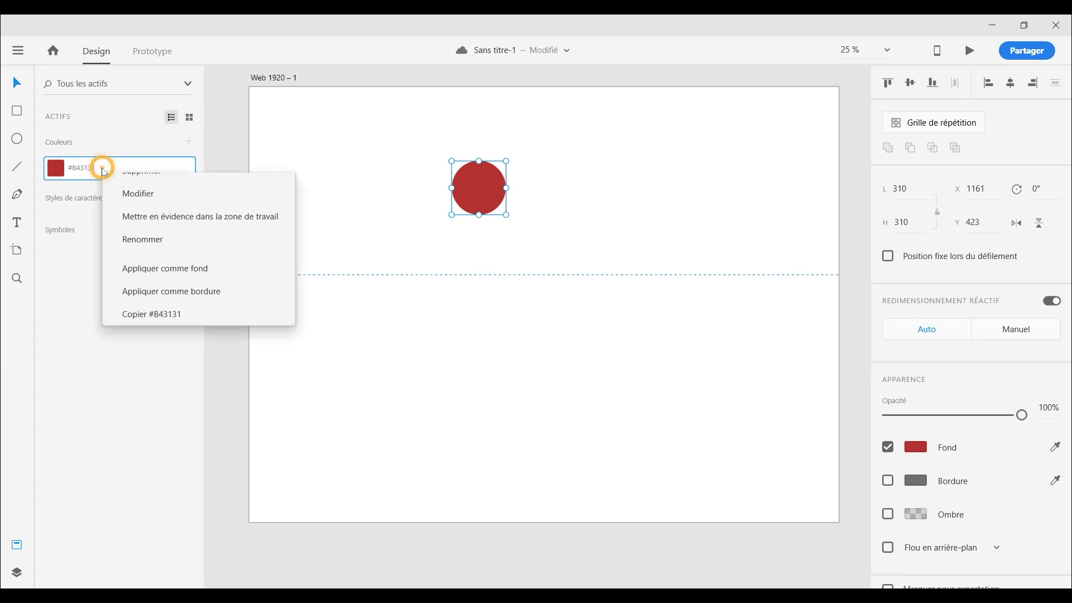
pyautogui.click(138, 207)
pyautogui.write('#333333')
pyautogui.click(147, 286)
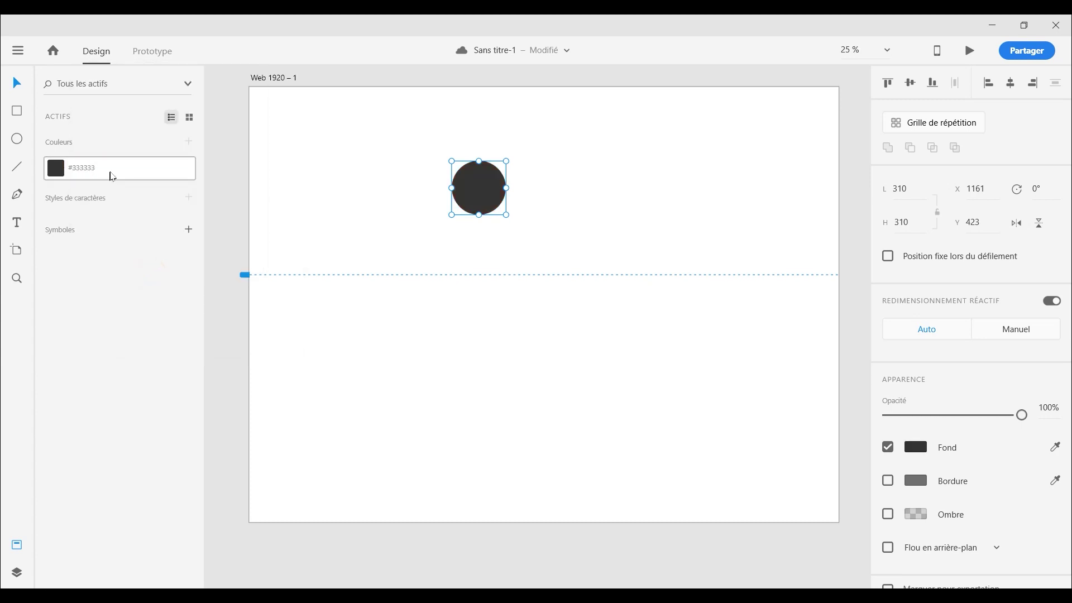
pyautogui.rightClick(111, 171)
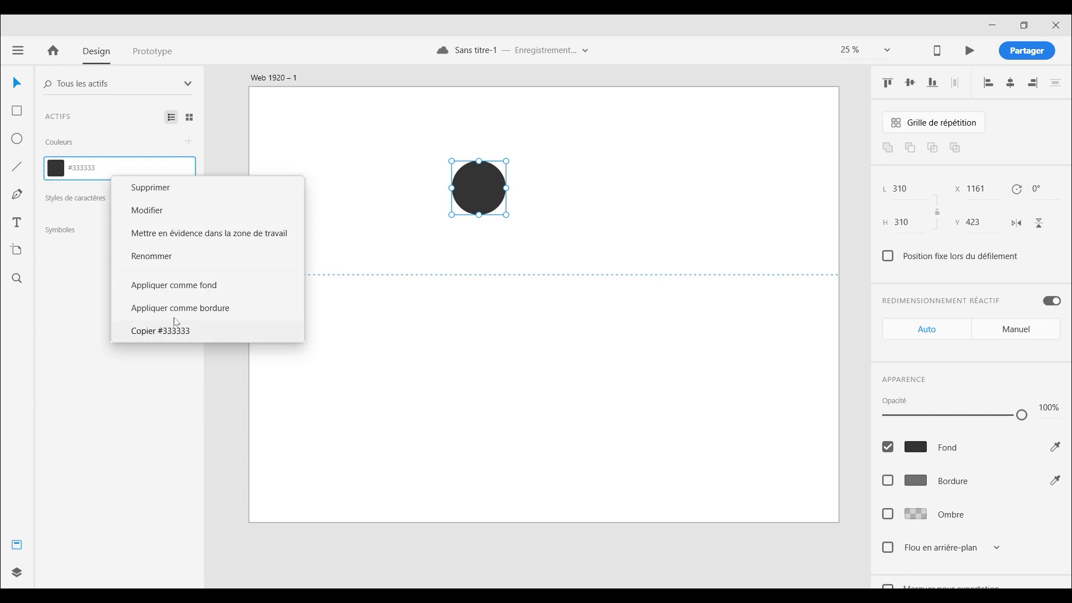
pyautogui.click(132, 143)
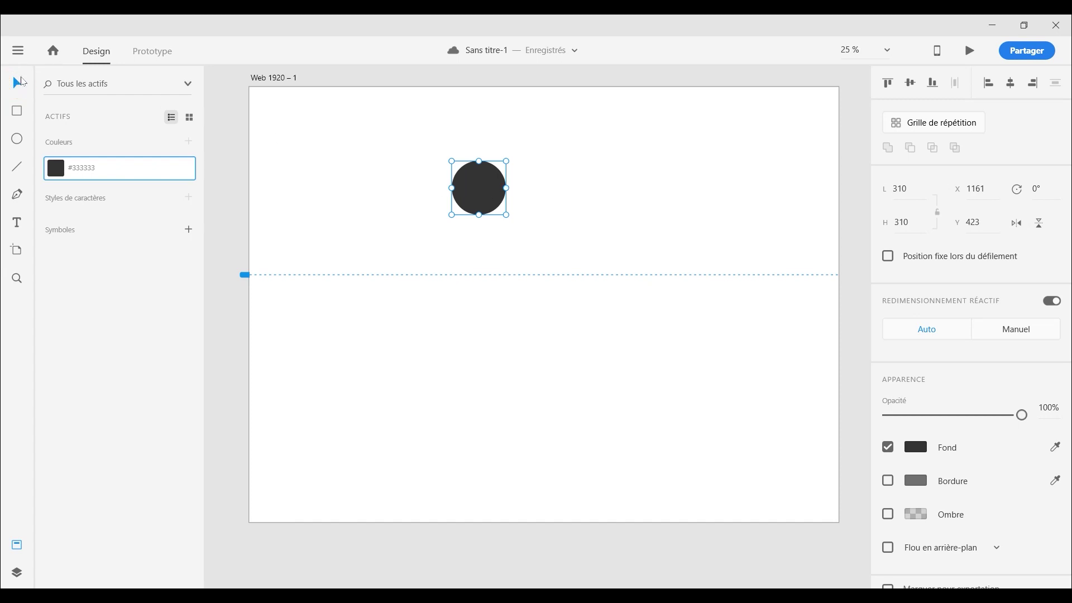
# - Duplicate the dark circle horizontally to about X 1580 and fill the copy with #75D307
pyautogui.press('alt')
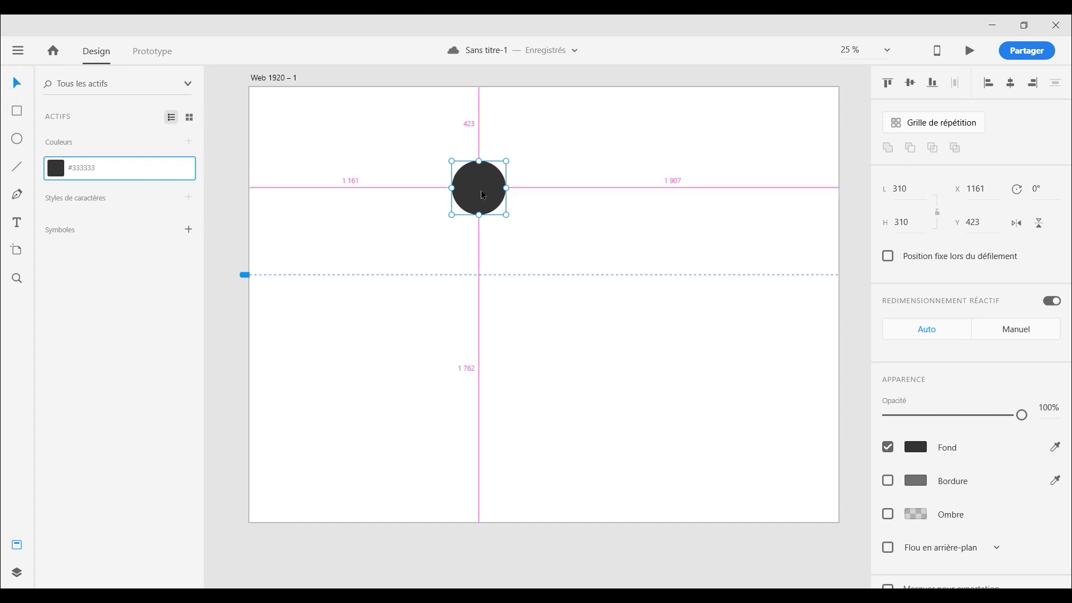
pyautogui.moveTo(481, 195); pyautogui.dragTo(556, 196)
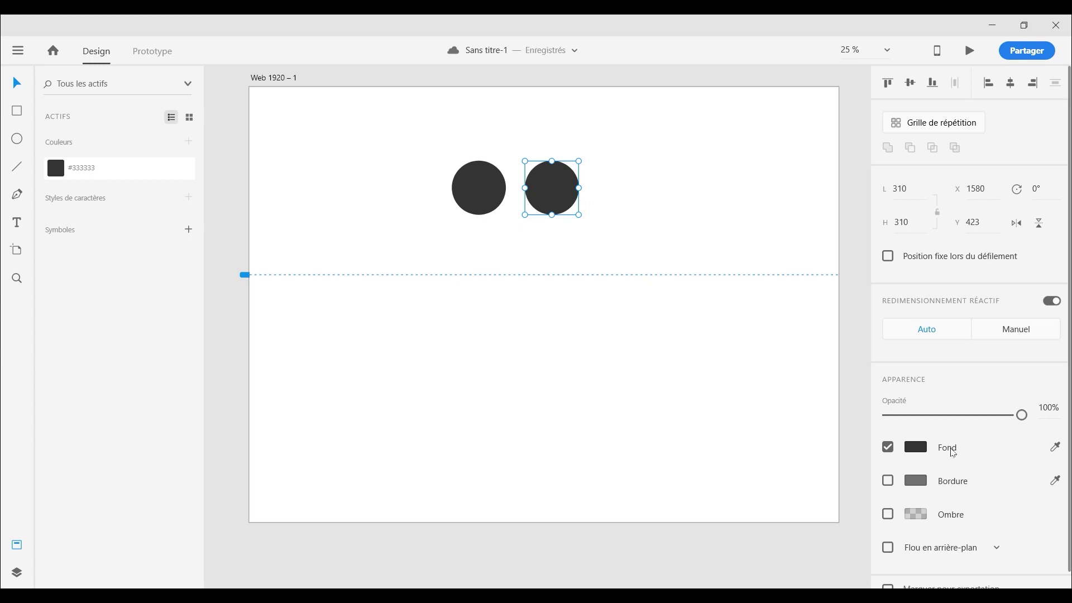
pyautogui.click(915, 448)
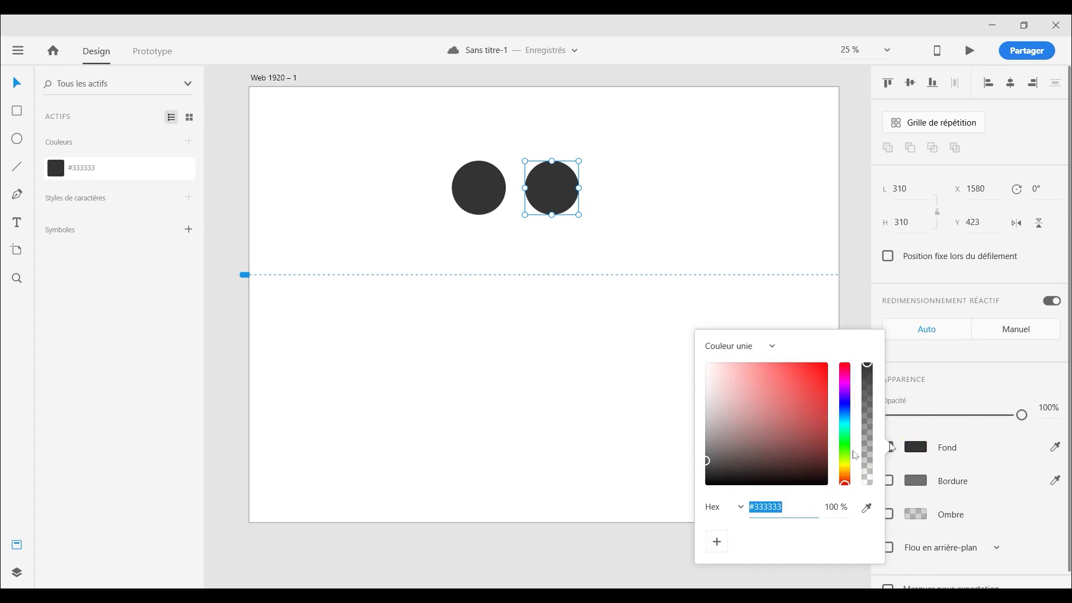
pyautogui.write('#75D307')
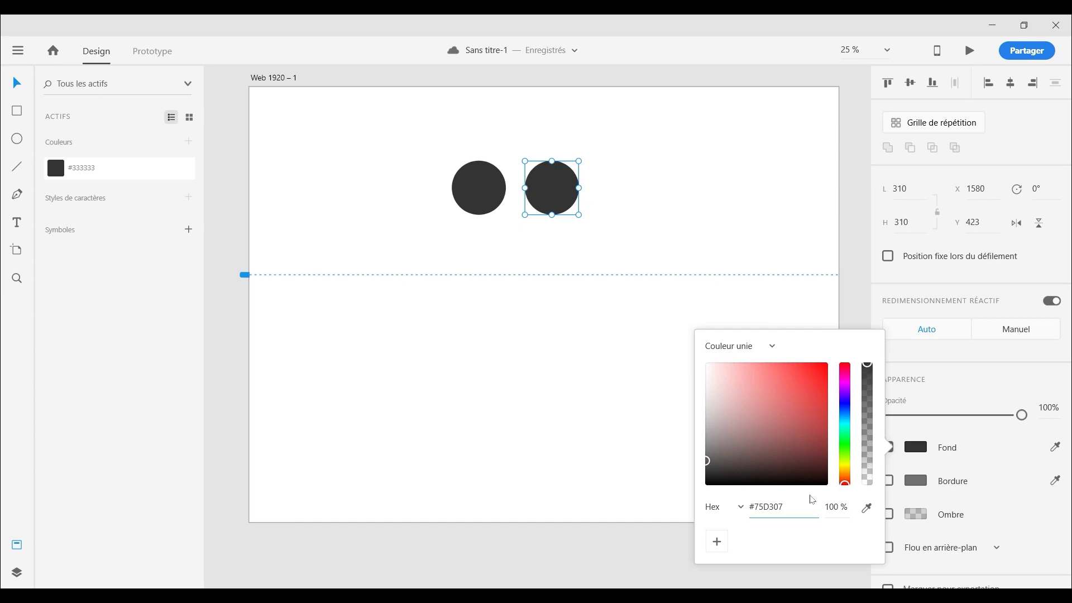
pyautogui.click(646, 421)
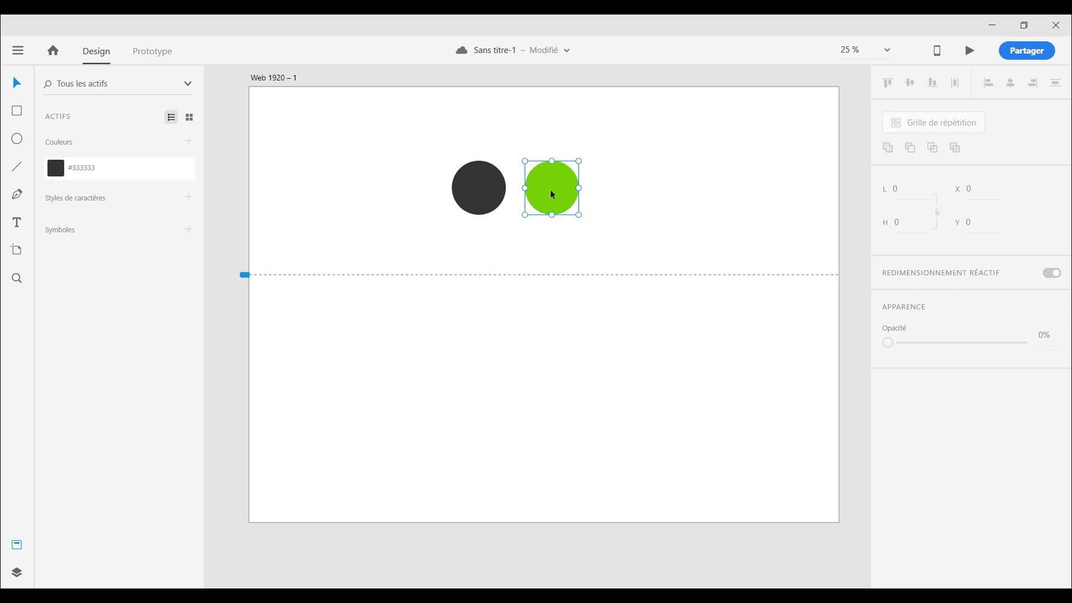
# - Save the green circle's fill as a new colour asset
pyautogui.click(552, 194)
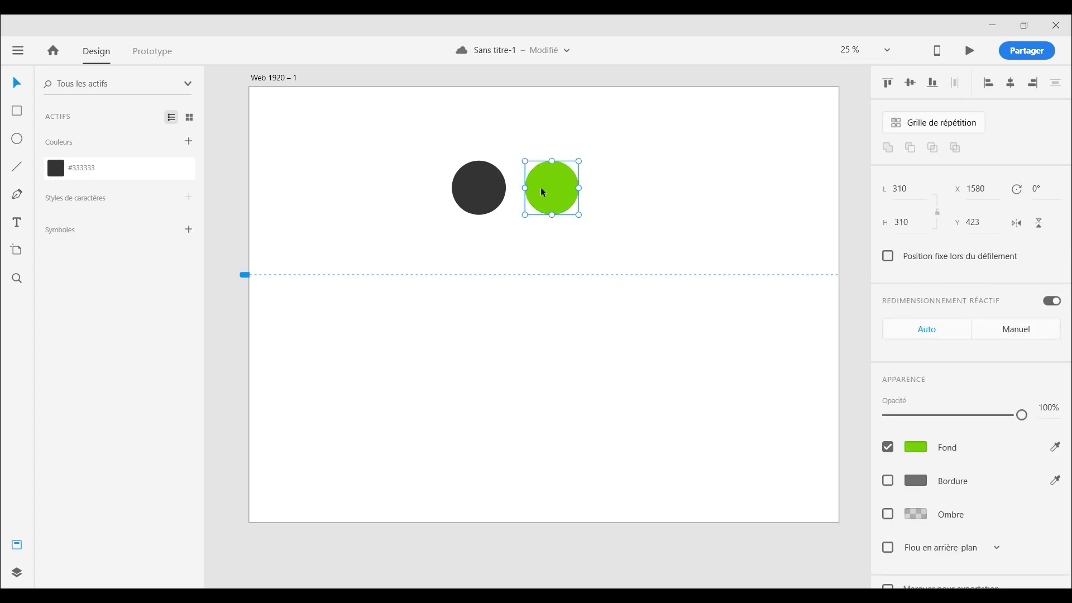
pyautogui.click(189, 141)
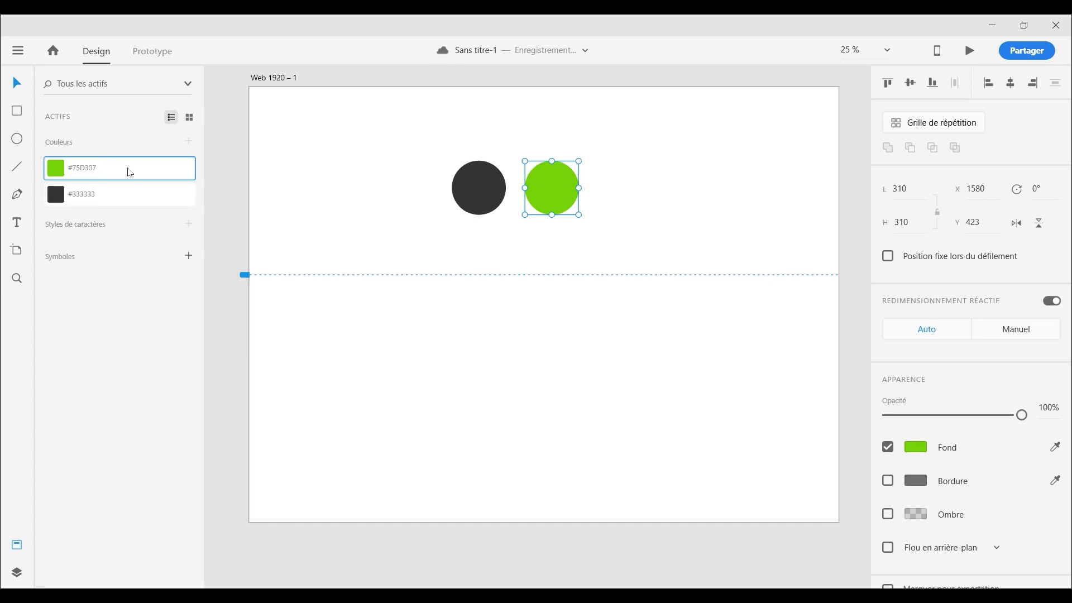
pyautogui.rightClick(130, 173)
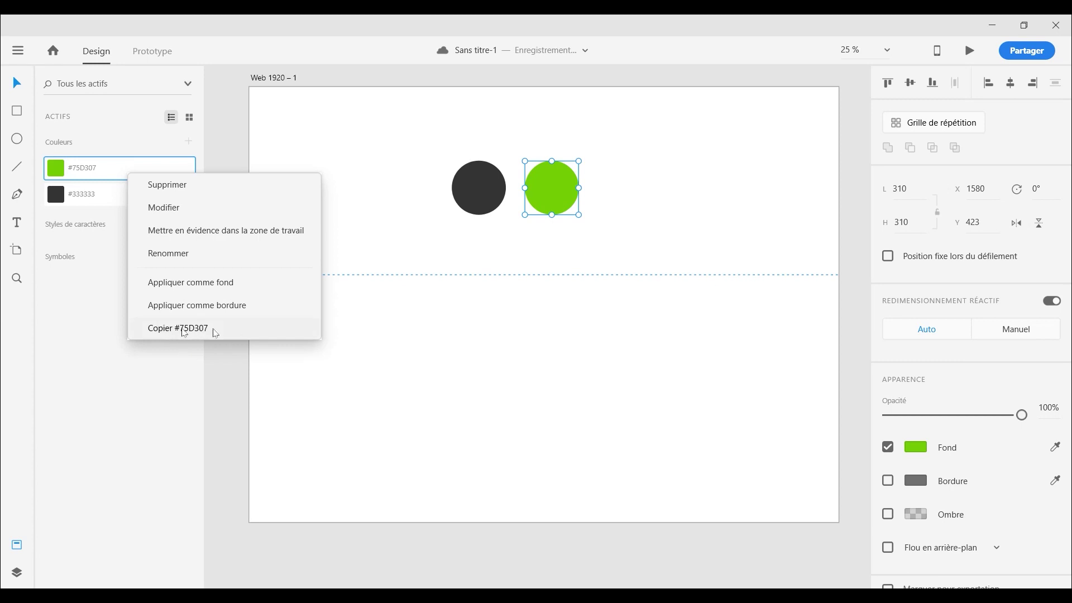
pyautogui.click(625, 189)
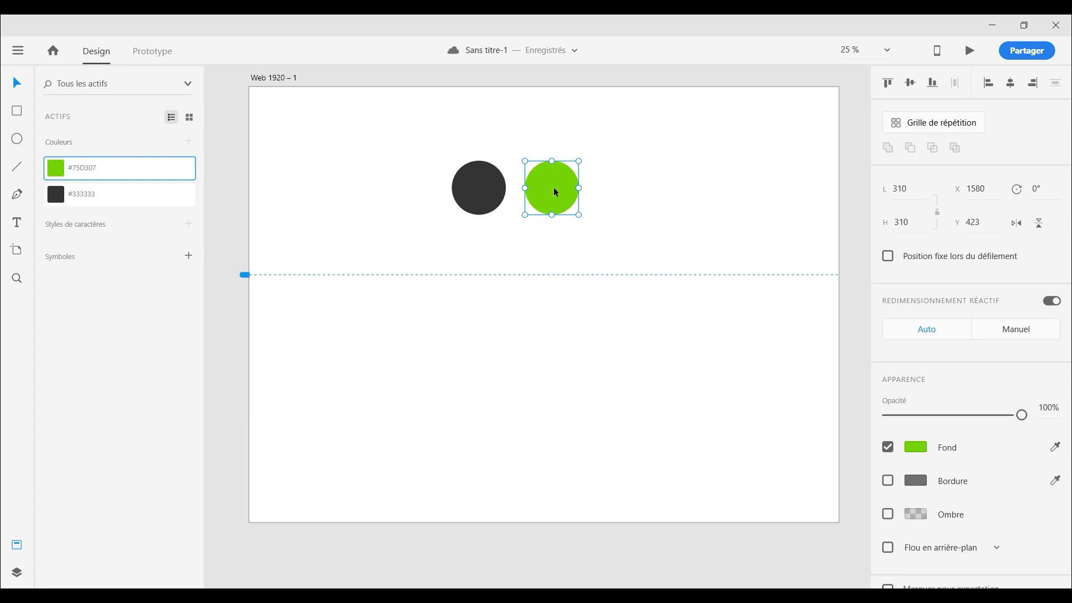
# - Duplicate the green circle horizontally to about X 1999 and fill the copy with #F16334
pyautogui.moveTo(547, 190); pyautogui.dragTo(622, 189)
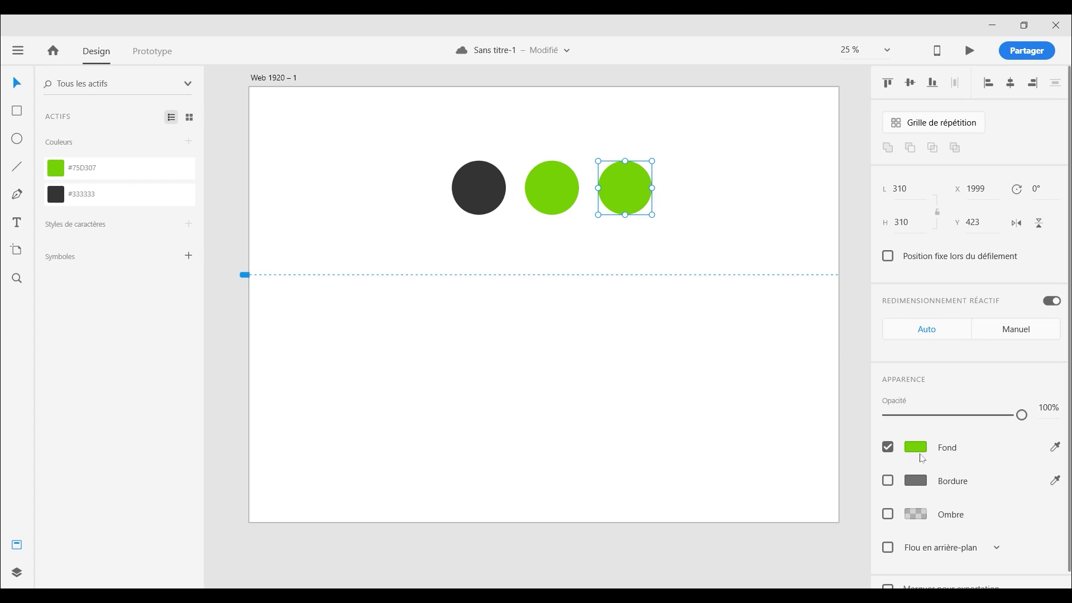
pyautogui.click(915, 447)
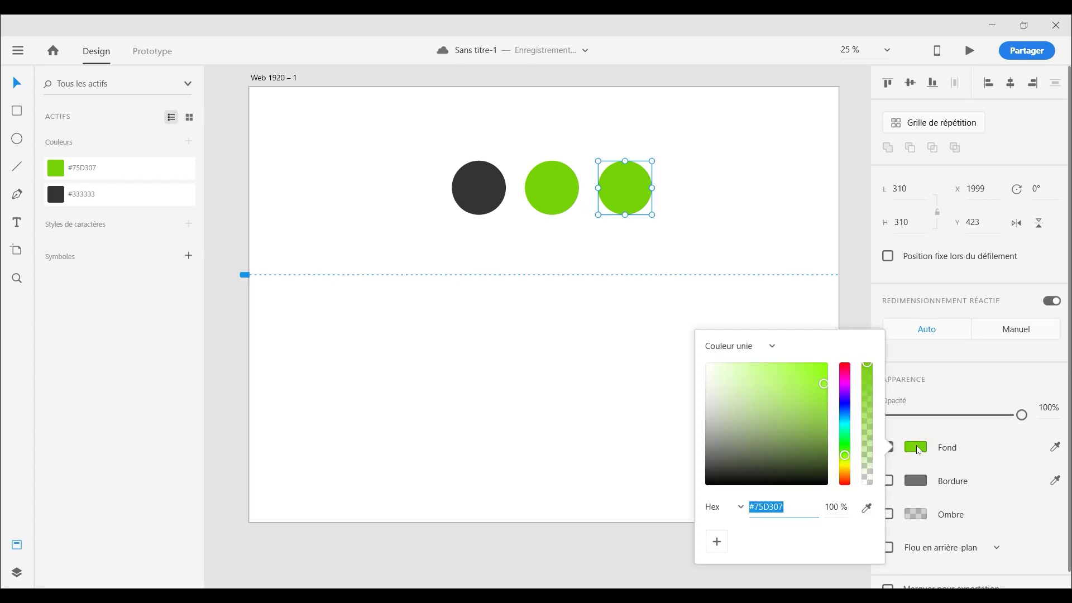
pyautogui.write('#F16334')
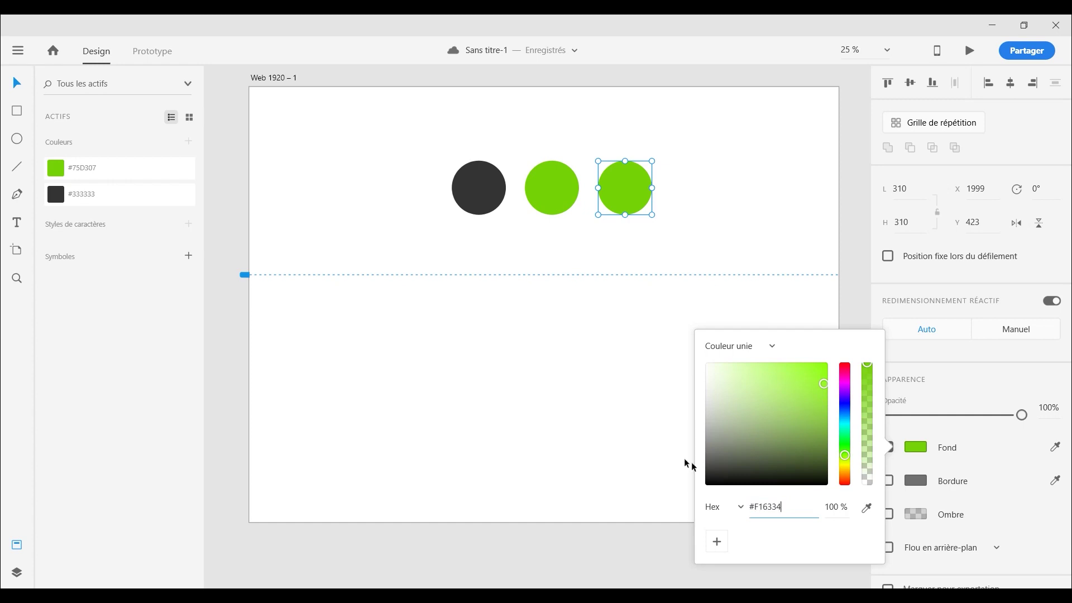
pyautogui.click(616, 355)
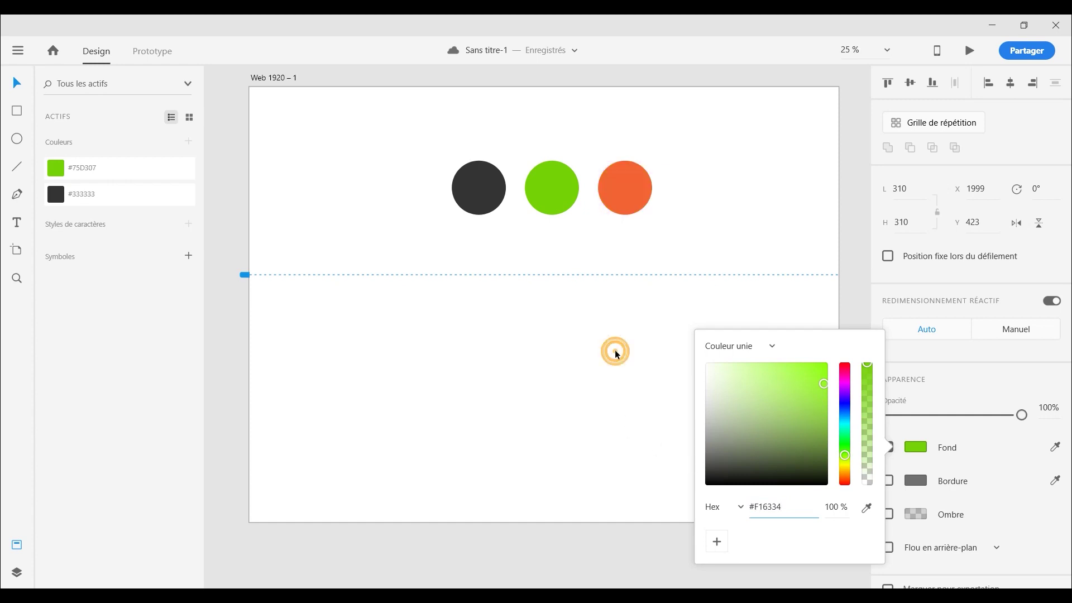
# - Save the orange circle's fill as a new colour asset and deselect the circle
pyautogui.click(630, 188)
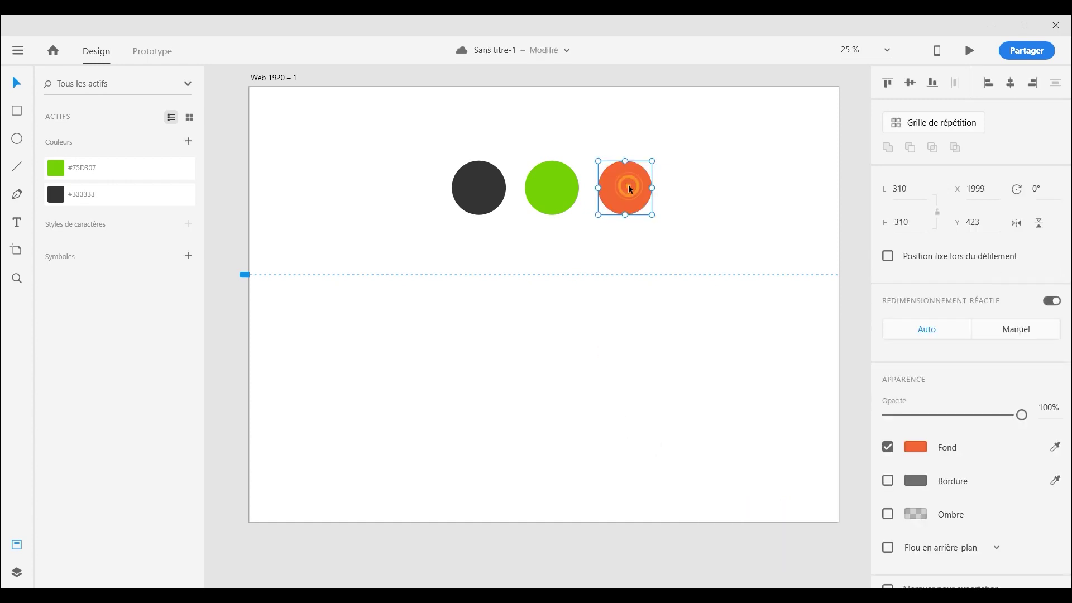
pyautogui.click(190, 144)
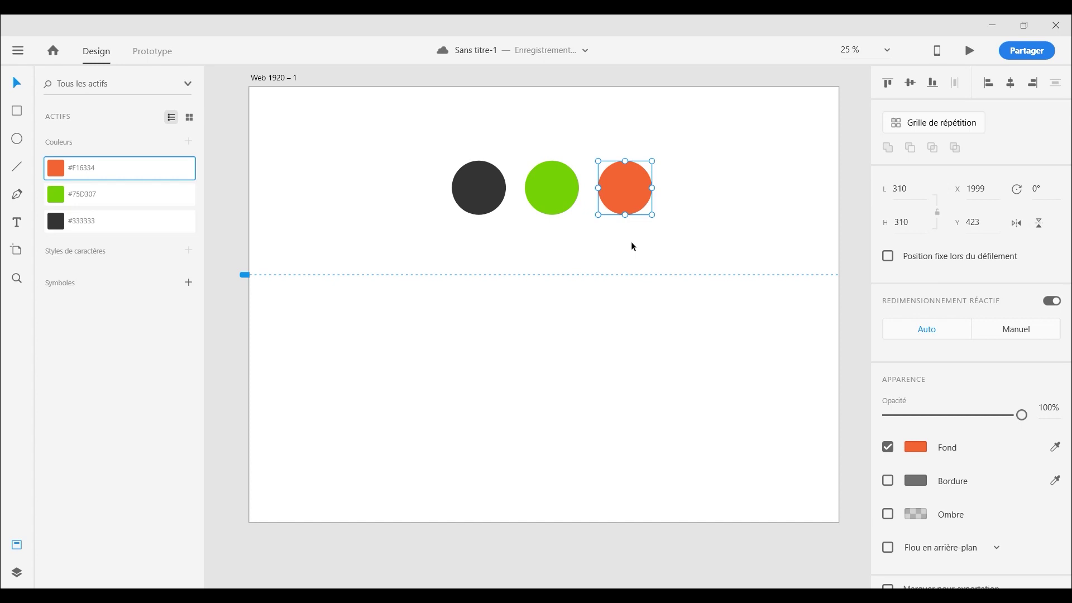
pyautogui.click(563, 243)
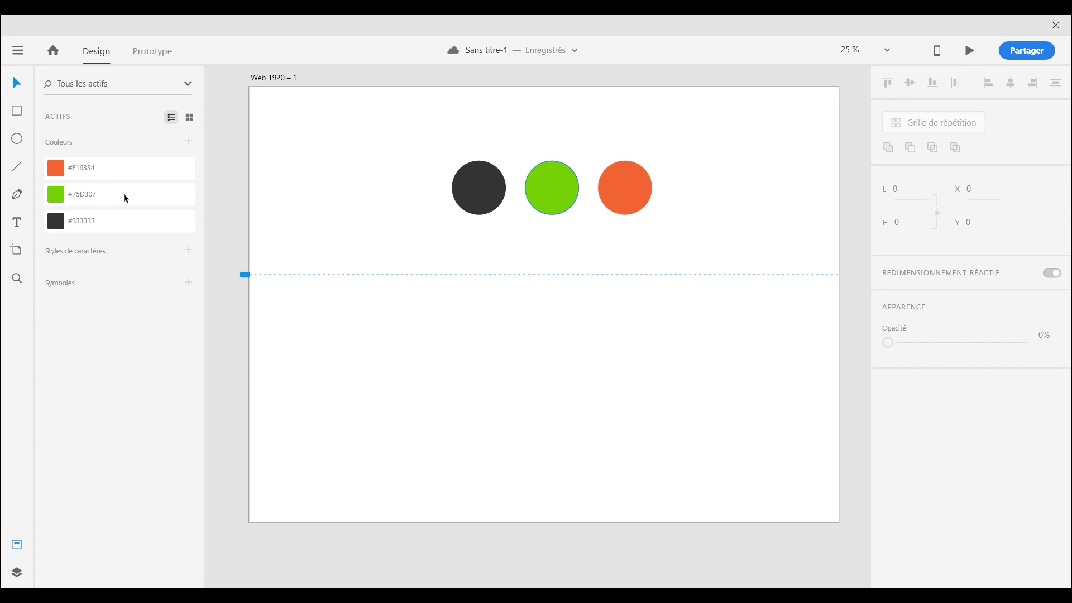
# - Create an area text box about 630 by 173 below the circles and the dashed line, containing "SALUT VOU"
pyautogui.click(17, 222)
pyautogui.click(448, 321)
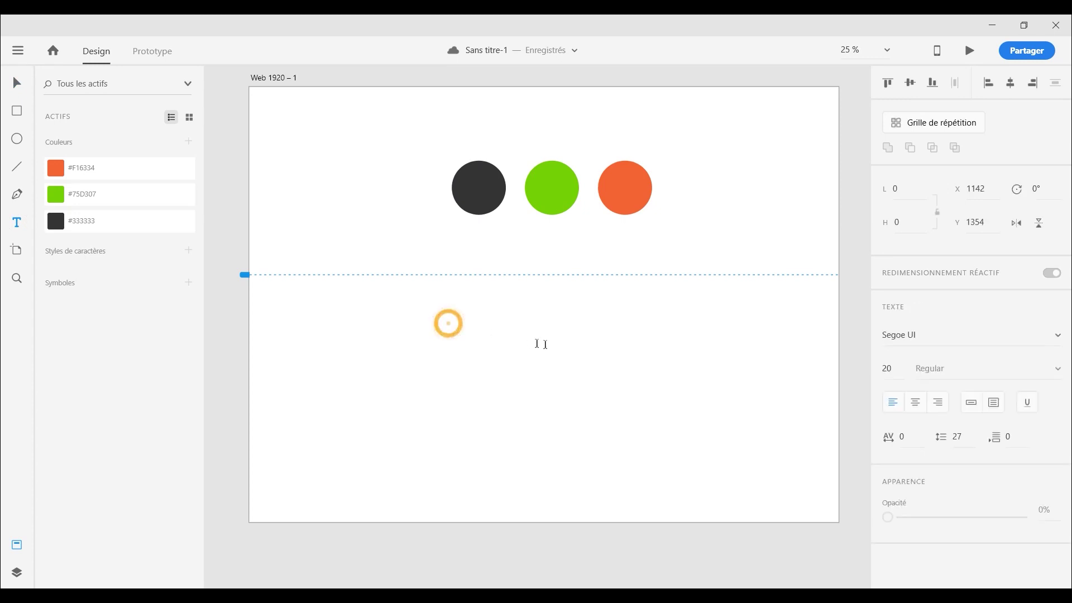
pyautogui.moveTo(559, 351); pyautogui.dragTo(558, 351)
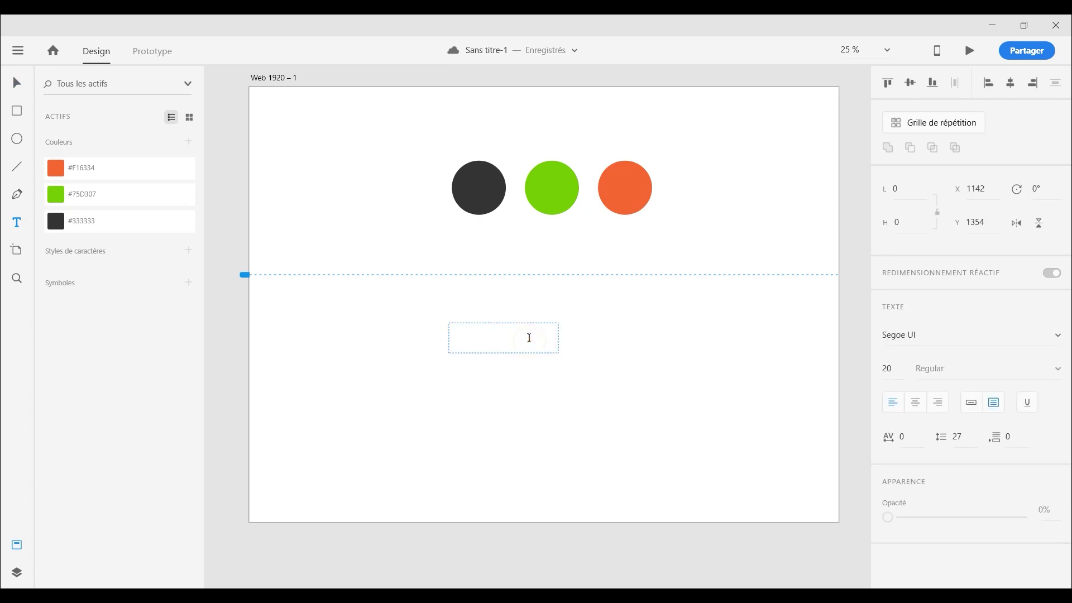
pyautogui.press('Escape')
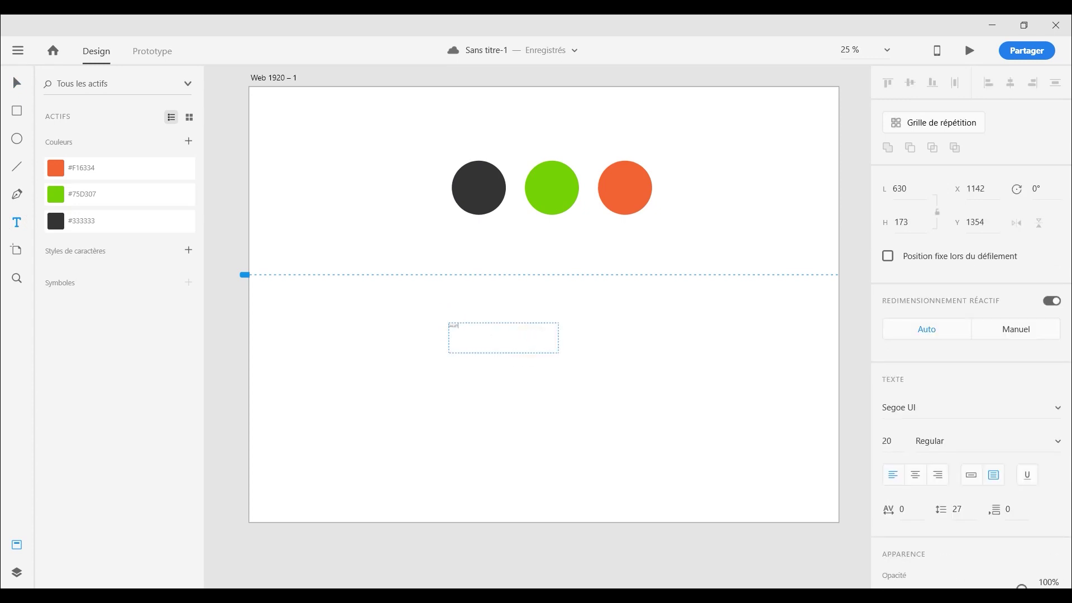
pyautogui.write('SALUT VOU')
# - Set the font size of all the text in the new text box to 100
pyautogui.hotkey('ctrl', 'a')
pyautogui.click(888, 441)
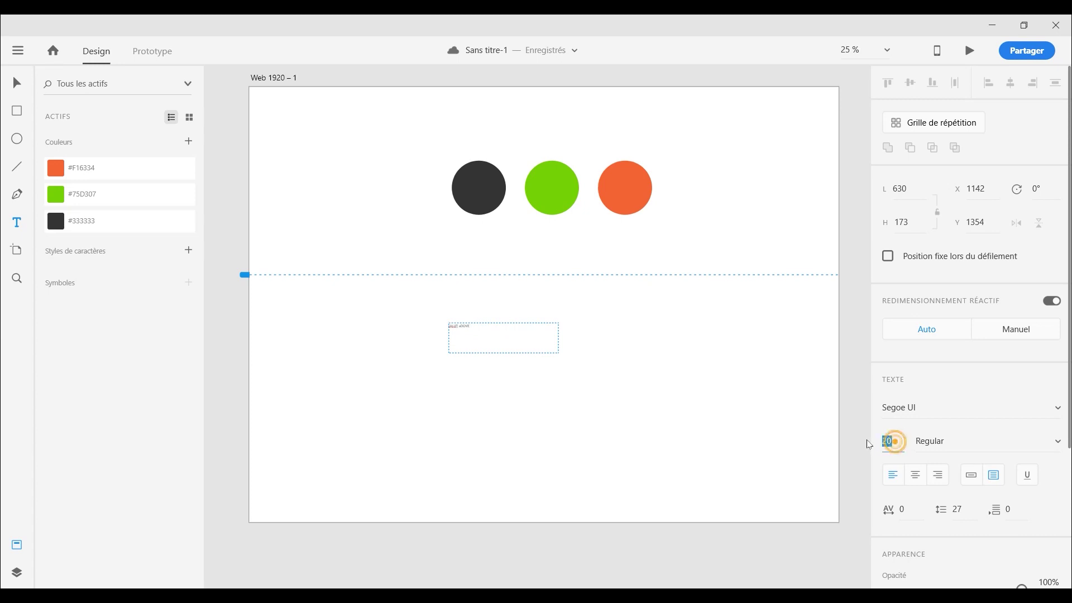
pyautogui.write('100')
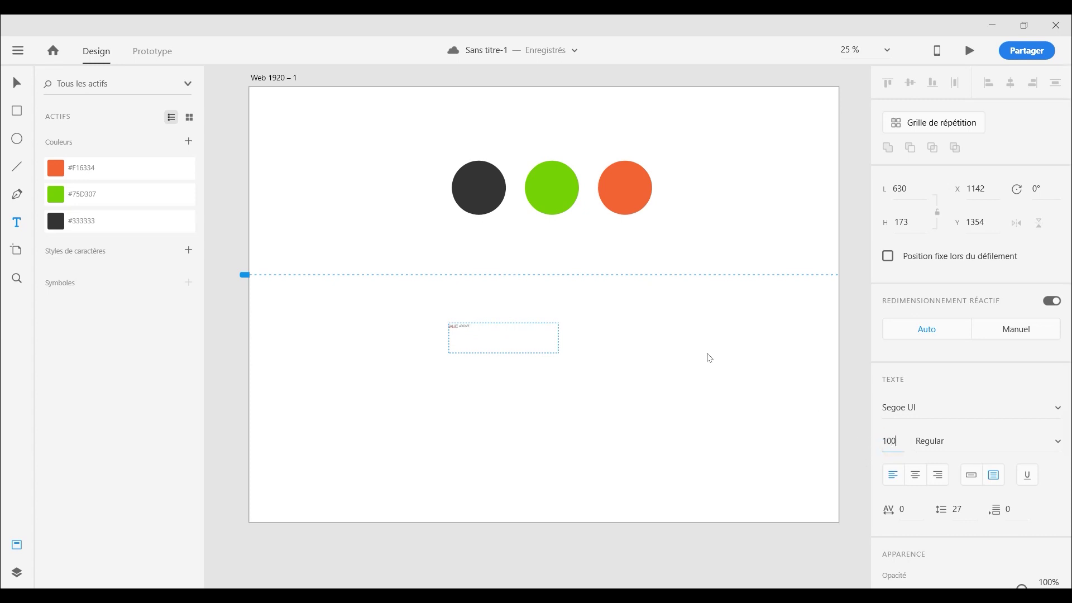
pyautogui.click(707, 353)
pyautogui.click(669, 348)
pyautogui.write('0')
pyautogui.press('Return')
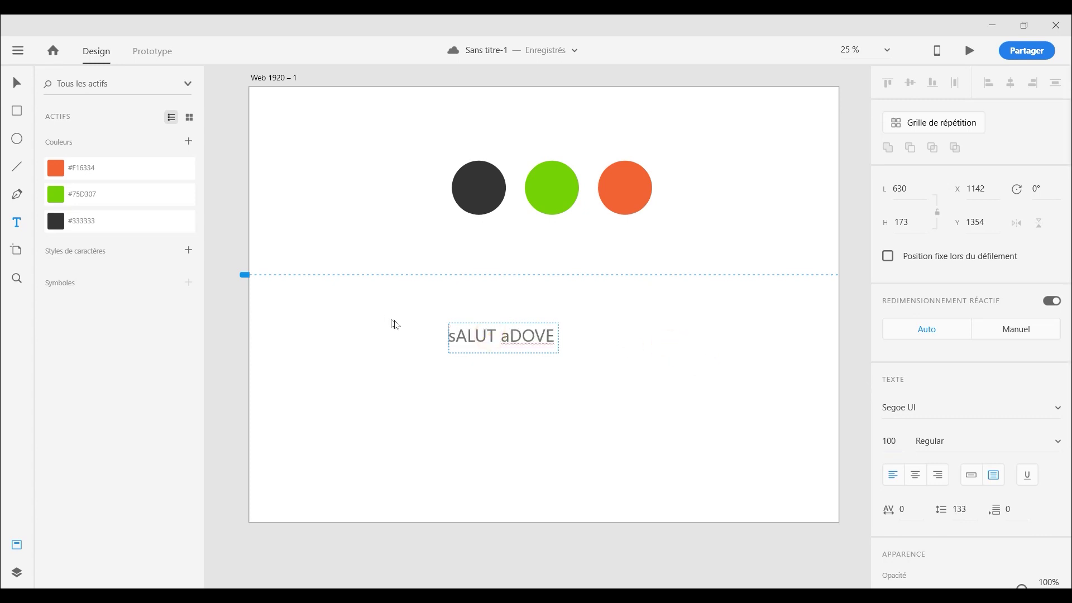
# - Replace the text box's content with "Salut Adobe" and finish text editing
pyautogui.moveTo(454, 335); pyautogui.dragTo(571, 350)
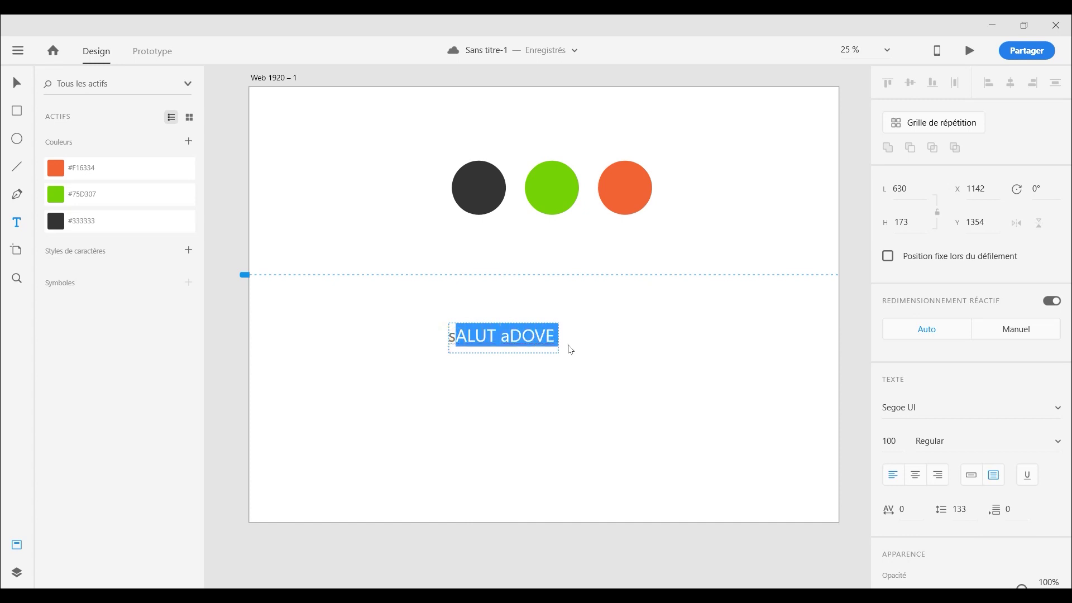
pyautogui.press('BackSpace')
pyautogui.press('BackSpace')
pyautogui.write('Saut')
pyautogui.press('BackSpace')
pyautogui.press('BackSpace')
pyautogui.write('lut Adb')
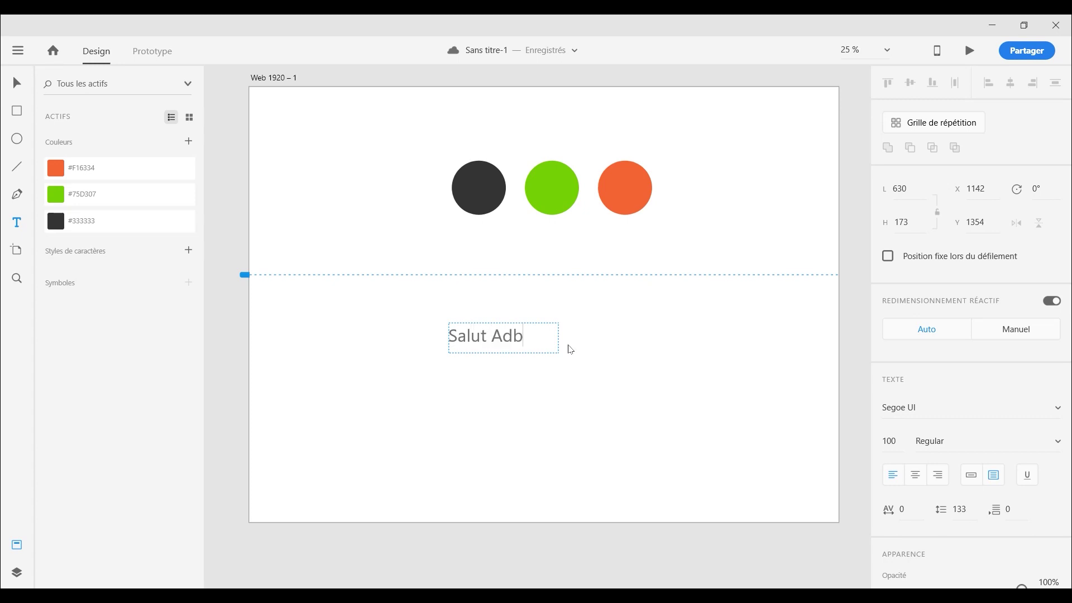
pyautogui.press('BackSpace')
pyautogui.write('b')
pyautogui.press('BackSpace')
pyautogui.write('i')
pyautogui.press('BackSpace')
pyautogui.write('obe')
pyautogui.press('Escape')
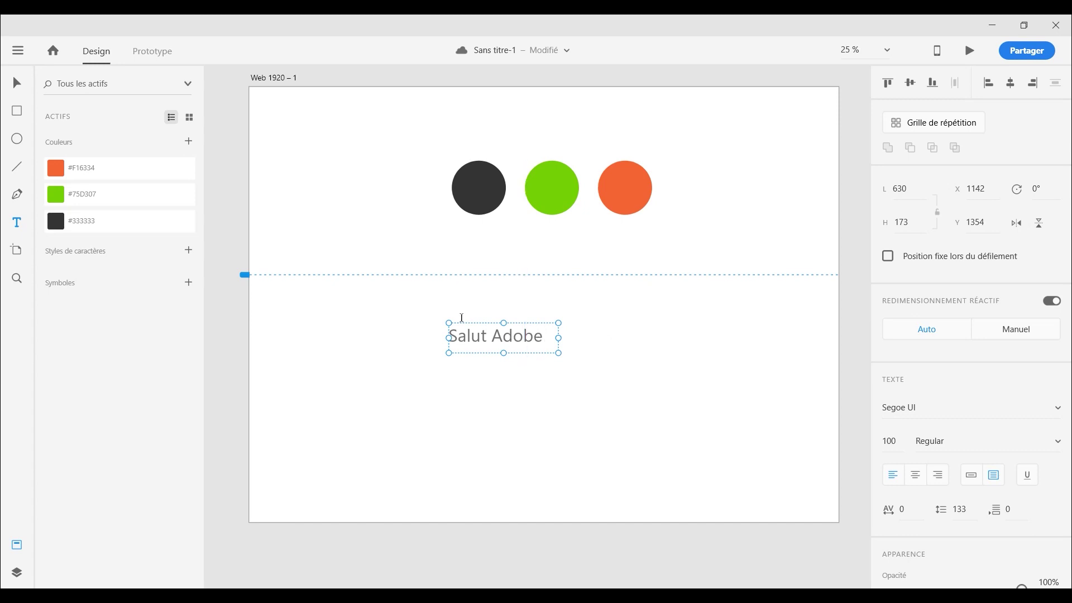
# - Try the saved colour assets on the "Salut Adobe" text, finishing with #F16334
pyautogui.click(55, 196)
pyautogui.click(54, 220)
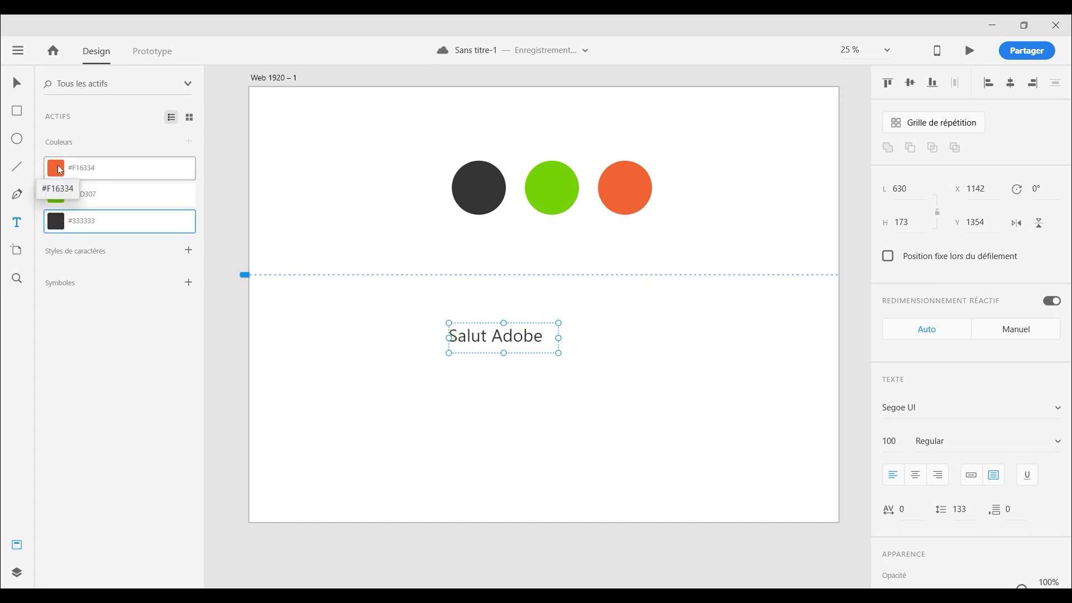
pyautogui.click(60, 170)
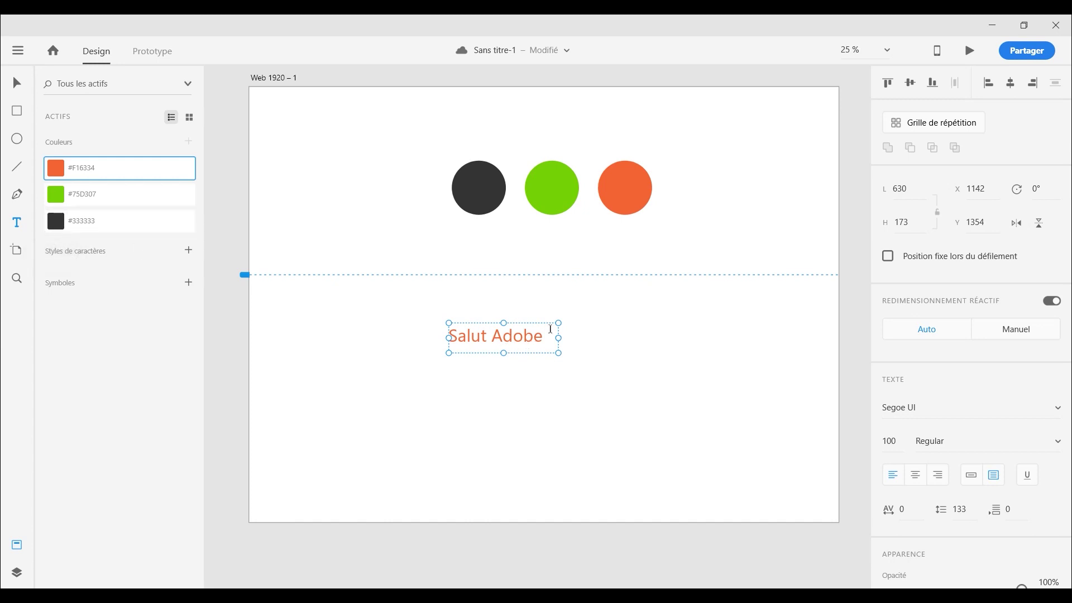
pyautogui.press('Escape')
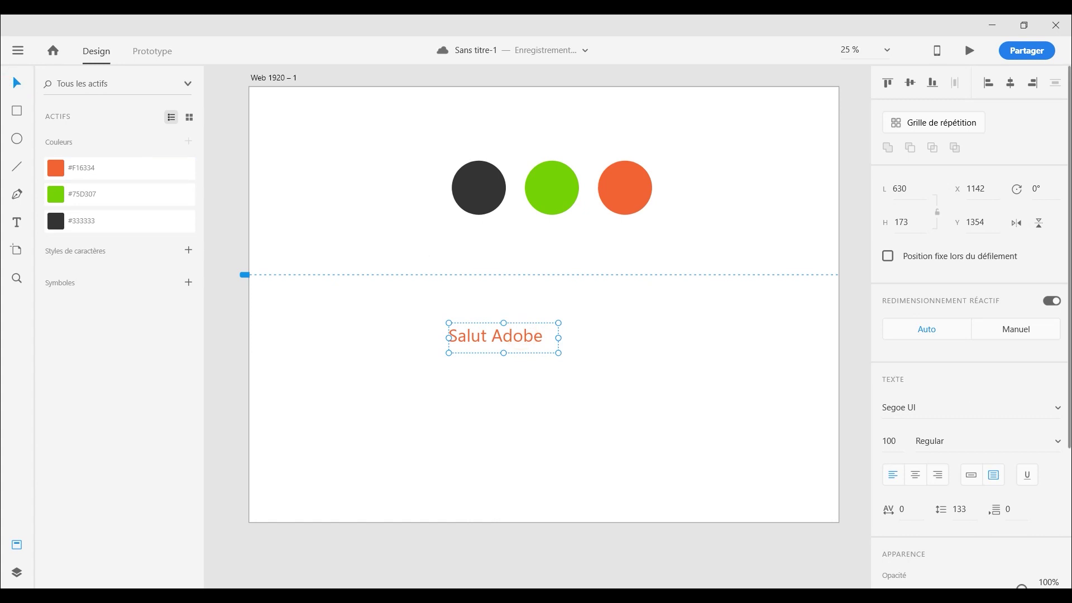
# - Set the "Salut Adobe" text's fill directly to the darker shade #9C4021 and deselect the text
pyautogui.scroll(-5, 953, 385)
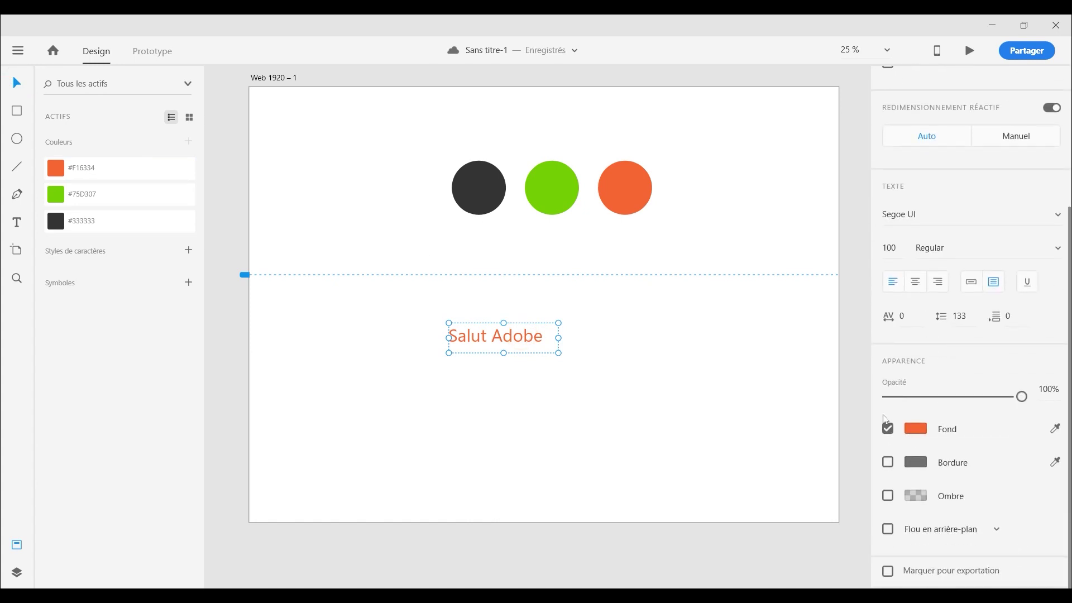
pyautogui.click(921, 431)
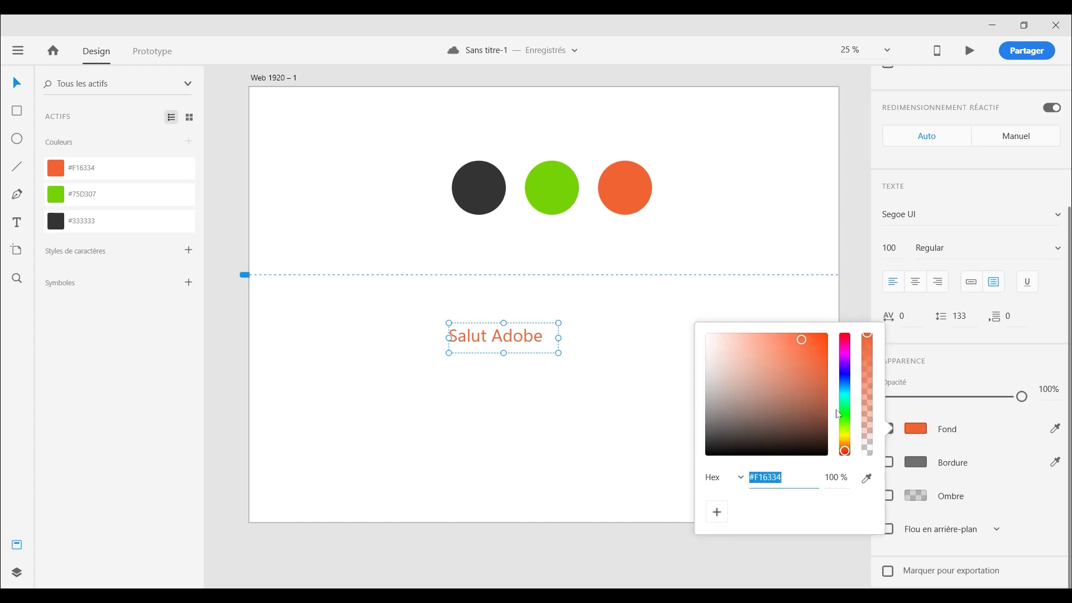
pyautogui.moveTo(808, 346); pyautogui.dragTo(764, 404)
pyautogui.click(802, 380)
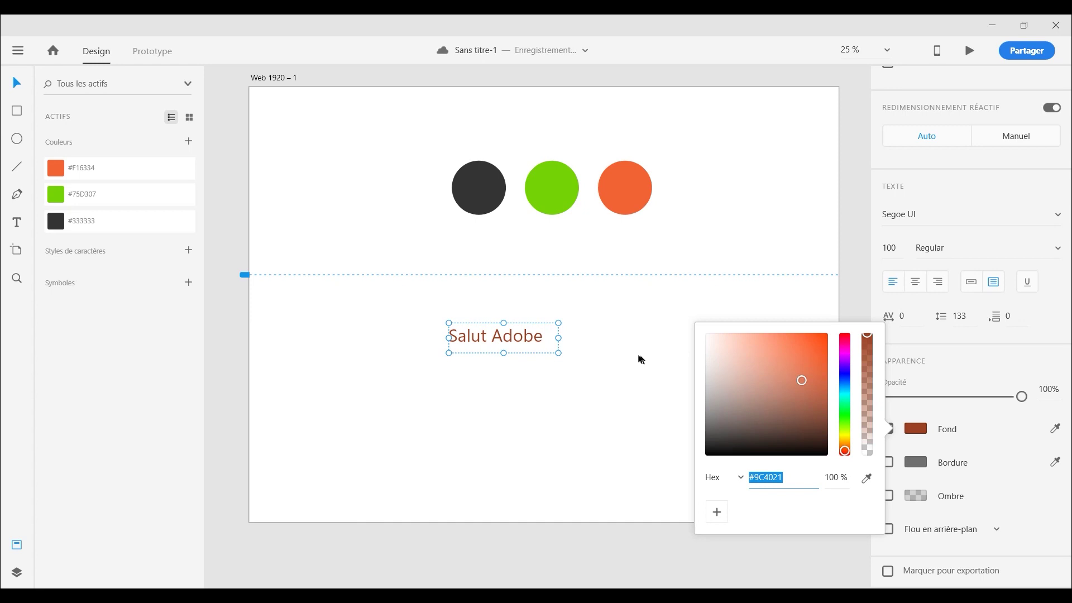
pyautogui.click(634, 333)
pyautogui.click(485, 340)
pyautogui.scroll(-3, 958, 427)
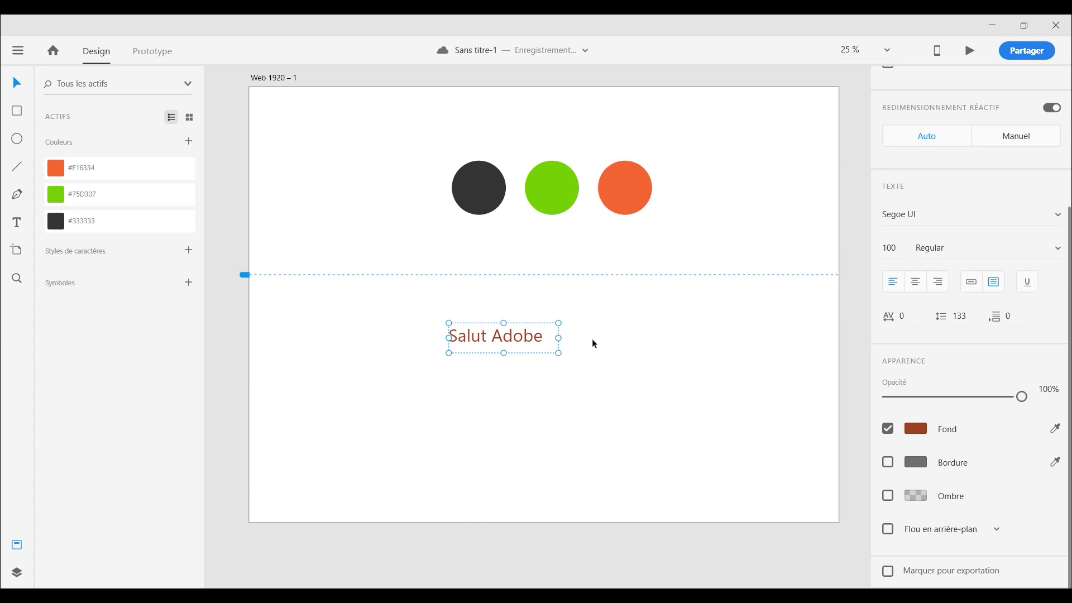
pyautogui.click(606, 348)
pyautogui.scroll(1, 608, 352)
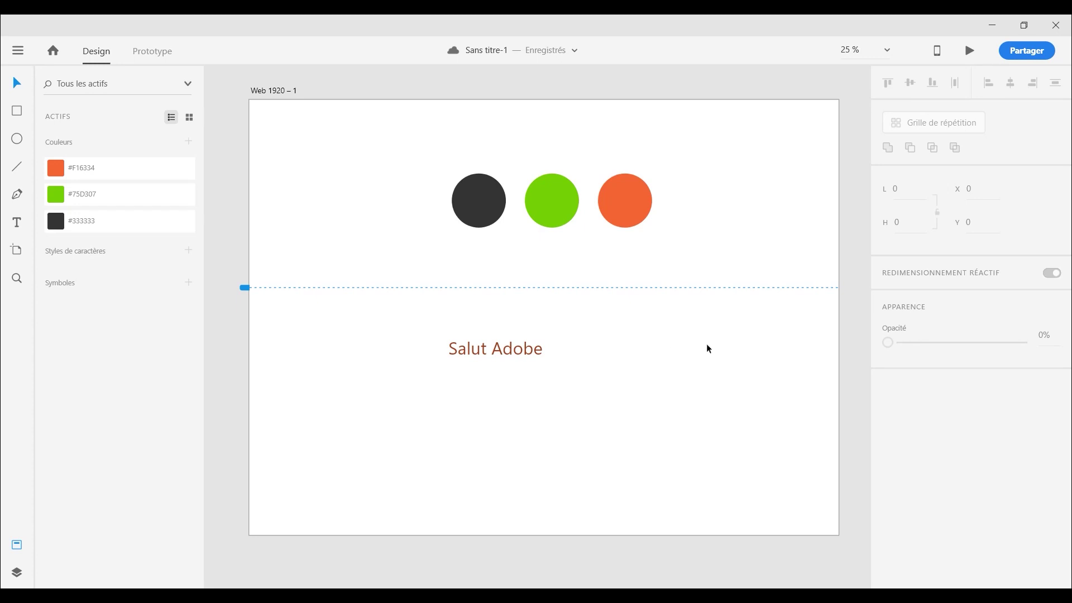
# - Switch to the gmail-ui_kit document and edit its blue colour asset to #41C6F8
pyautogui.click(992, 26)
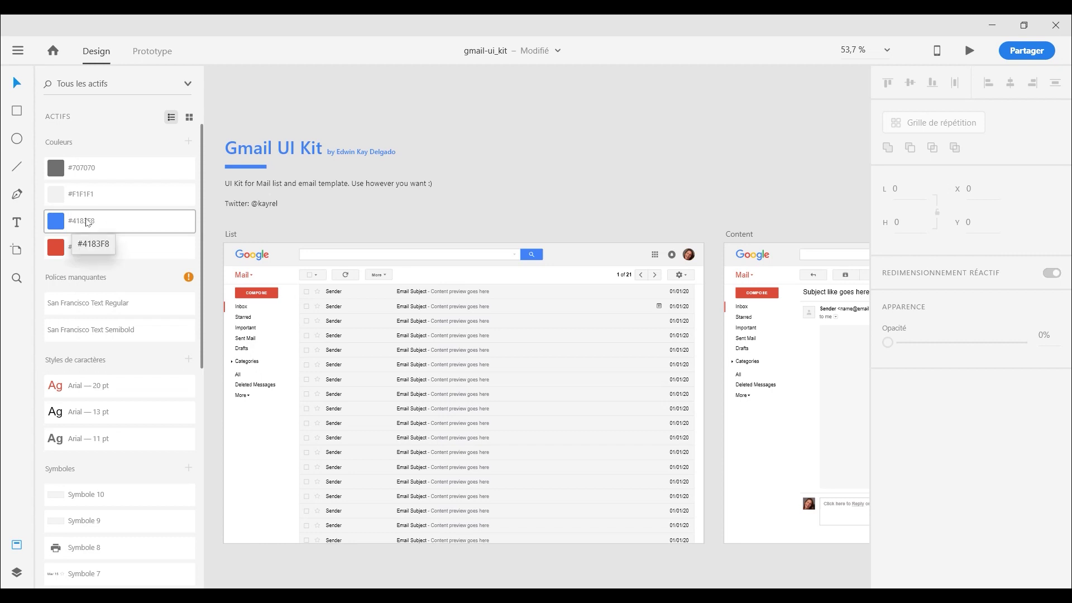
pyautogui.rightClick(90, 222)
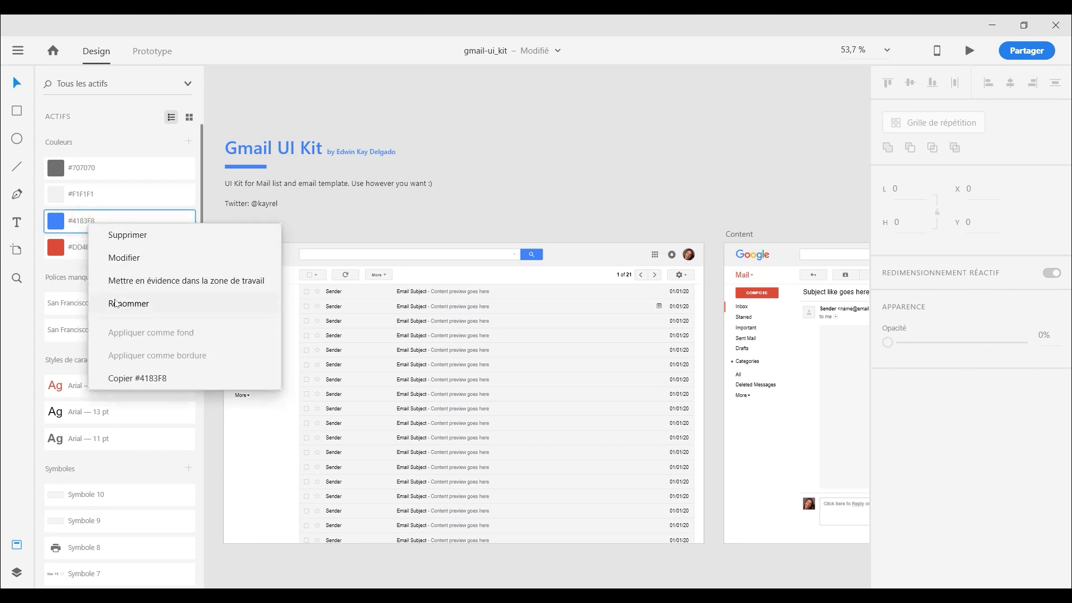
pyautogui.click(125, 261)
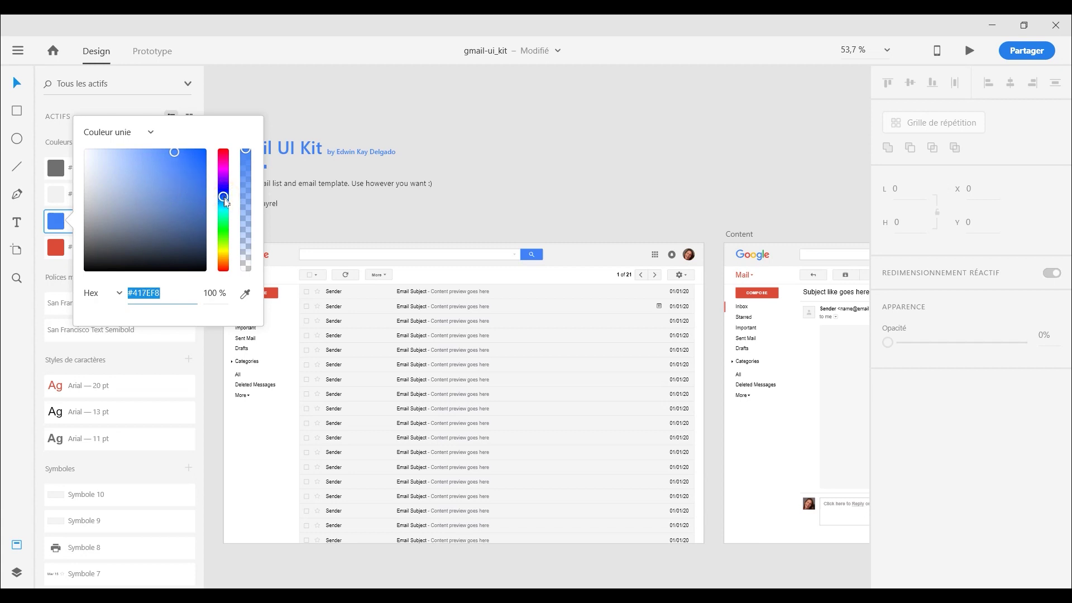
pyautogui.moveTo(223, 197); pyautogui.dragTo(224, 253)
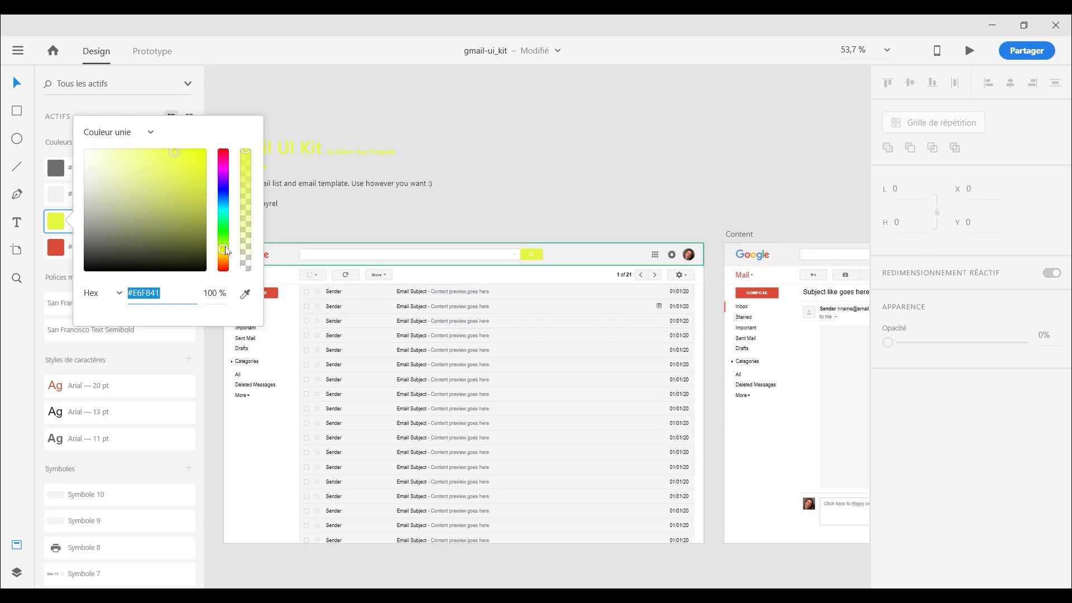
pyautogui.moveTo(227, 252); pyautogui.dragTo(233, 209)
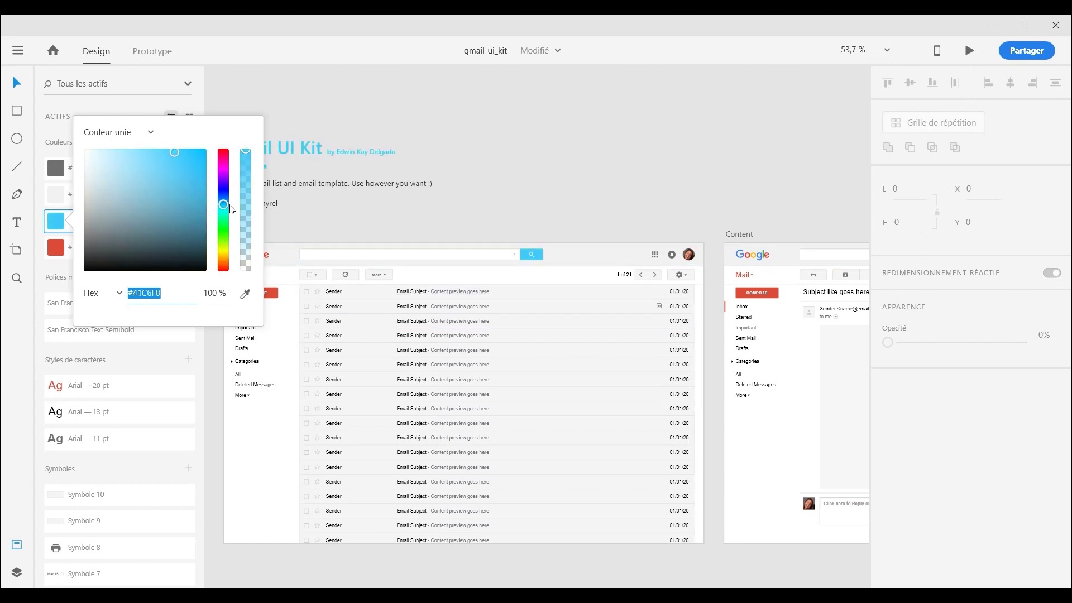
pyautogui.click(571, 169)
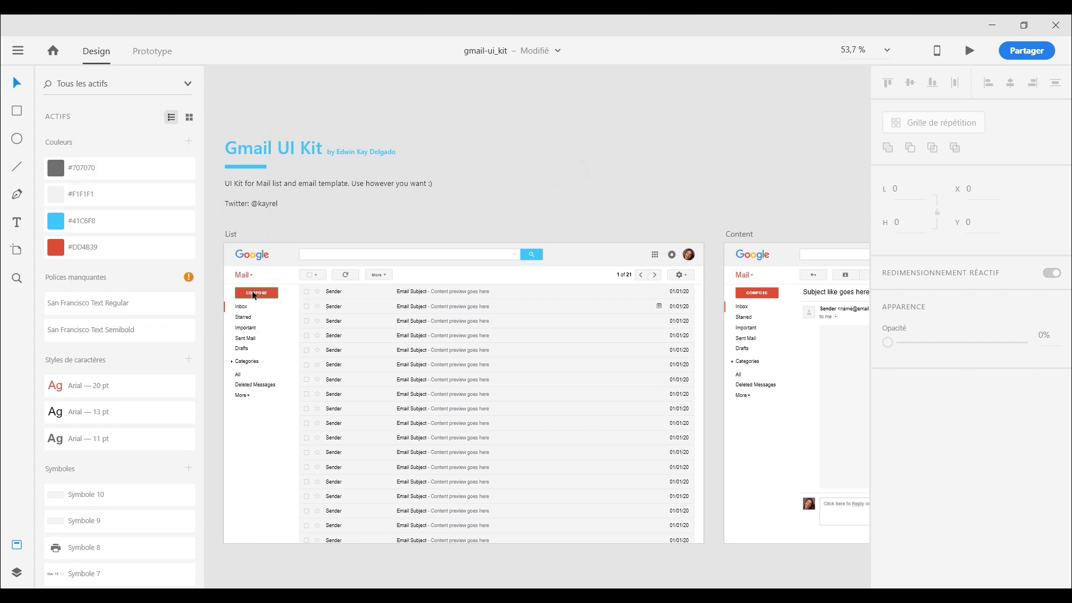
# - Edit the kit's red colour asset to the green #39DD3E
pyautogui.click(94, 252)
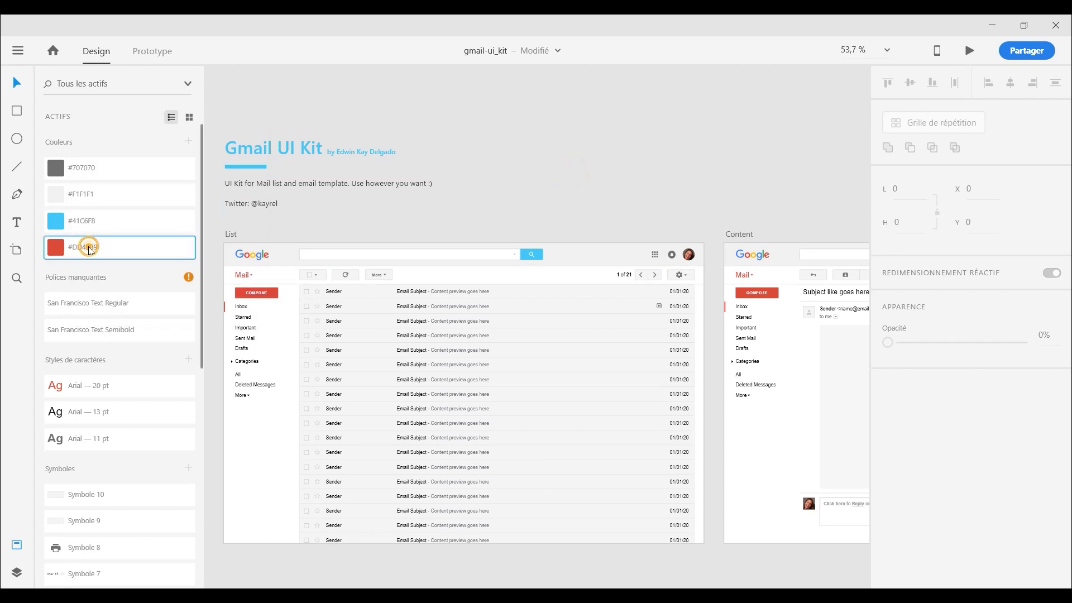
pyautogui.rightClick(90, 251)
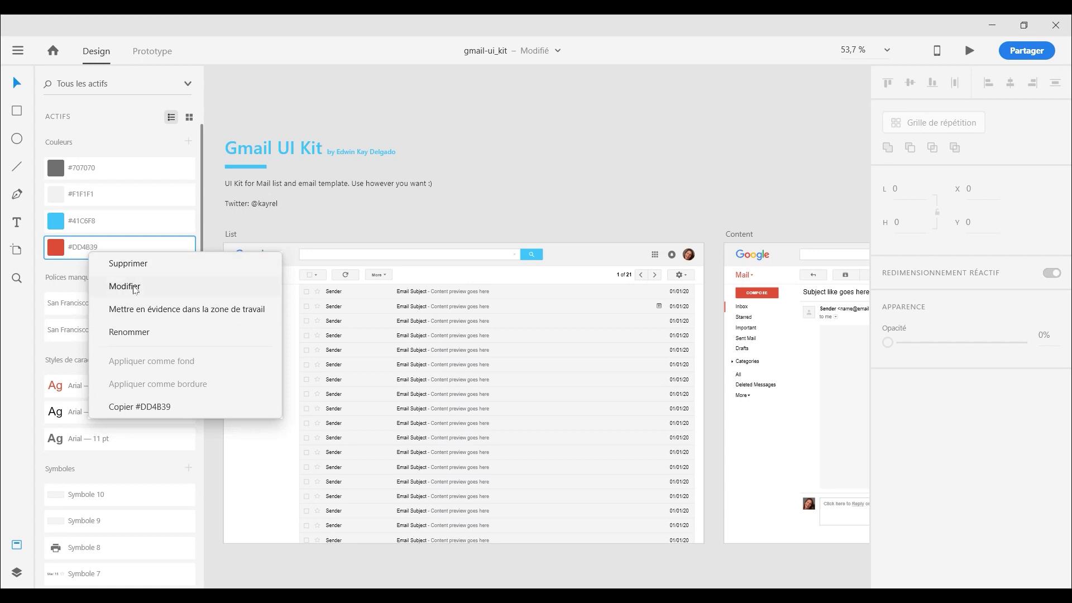
pyautogui.click(132, 287)
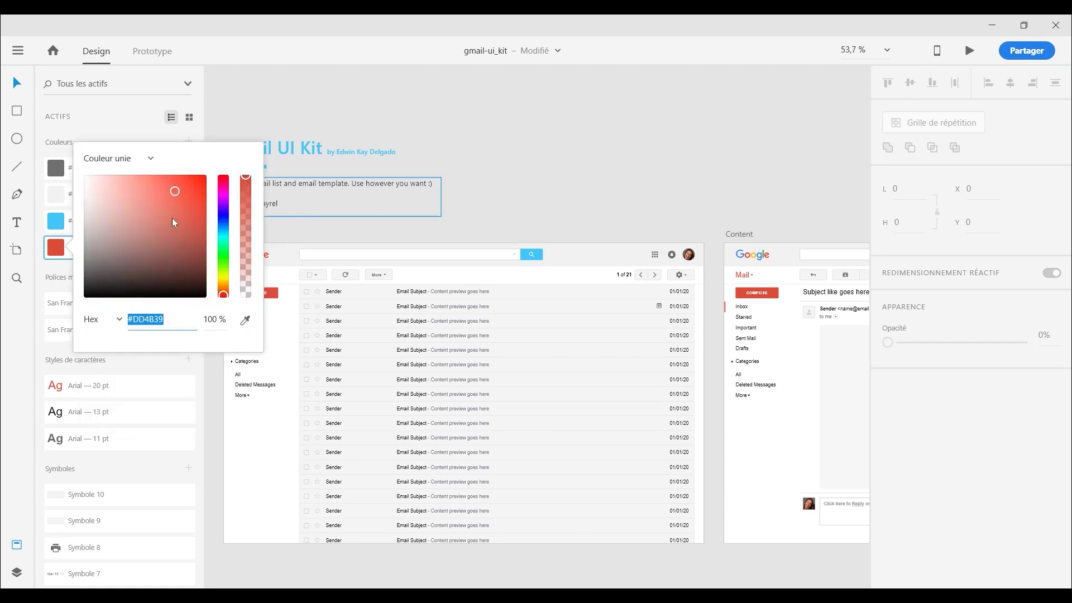
pyautogui.click(224, 227)
pyautogui.moveTo(223, 226); pyautogui.dragTo(223, 257)
pyautogui.click(582, 197)
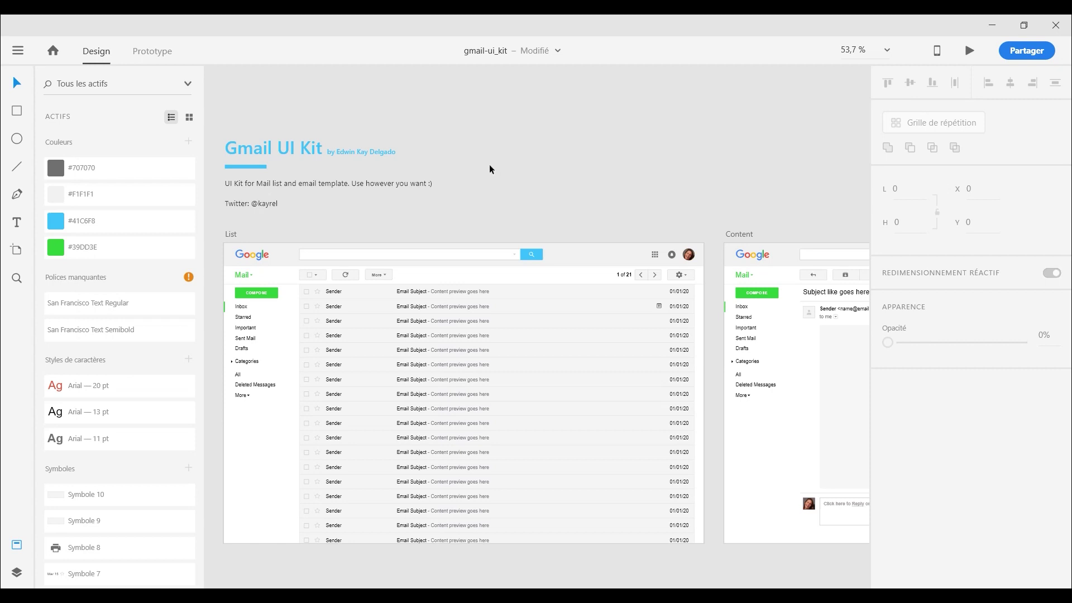
# - Select the repeat grid of email rows on the List artboard
pyautogui.scroll(-2, 531, 207)
pyautogui.click(578, 249)
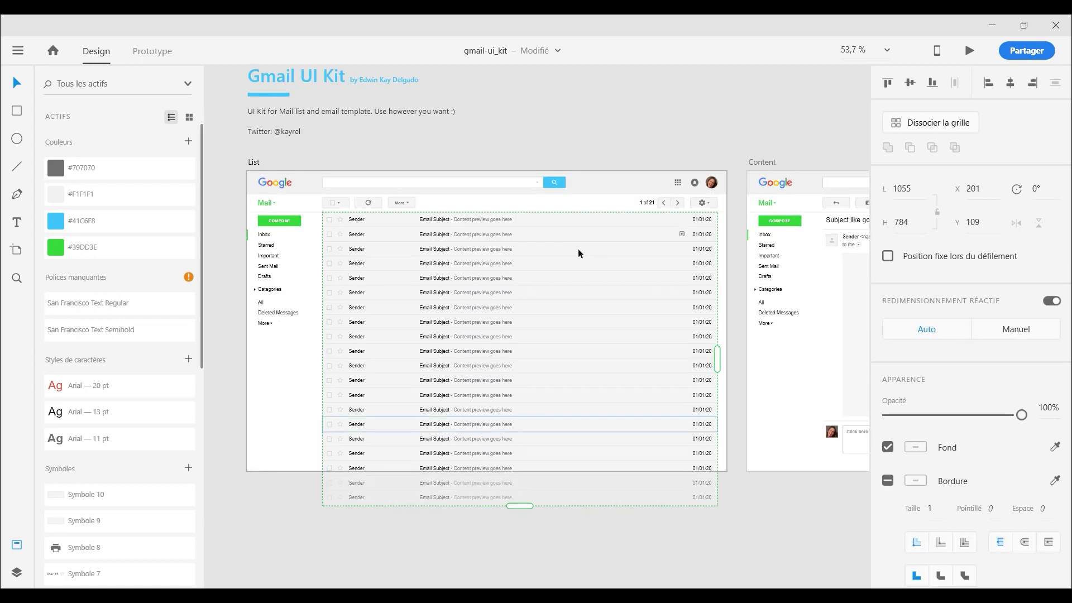